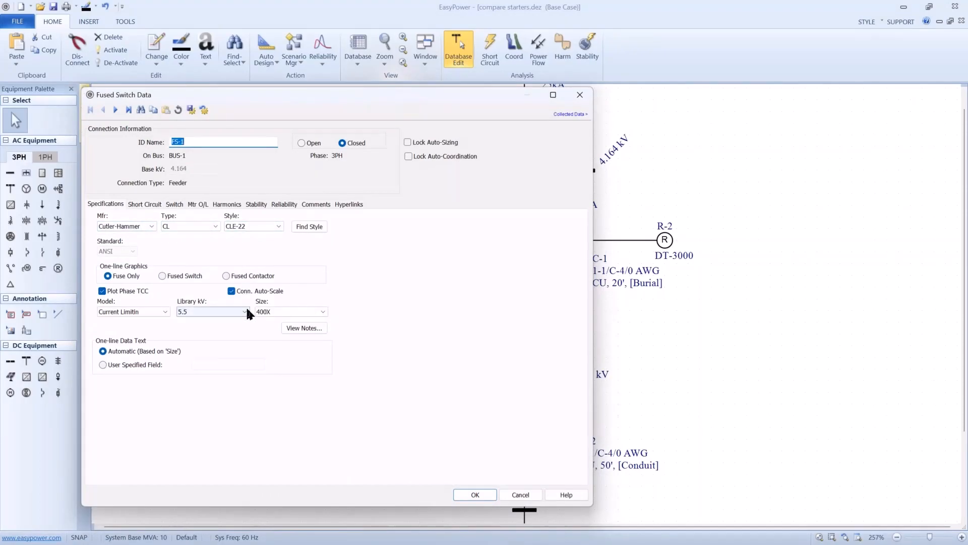
- Examine the short-circuit ratings of fused switch FS-1 and switch S-1, including S-1's auto-calculated momentary rating
left_click(152, 204)
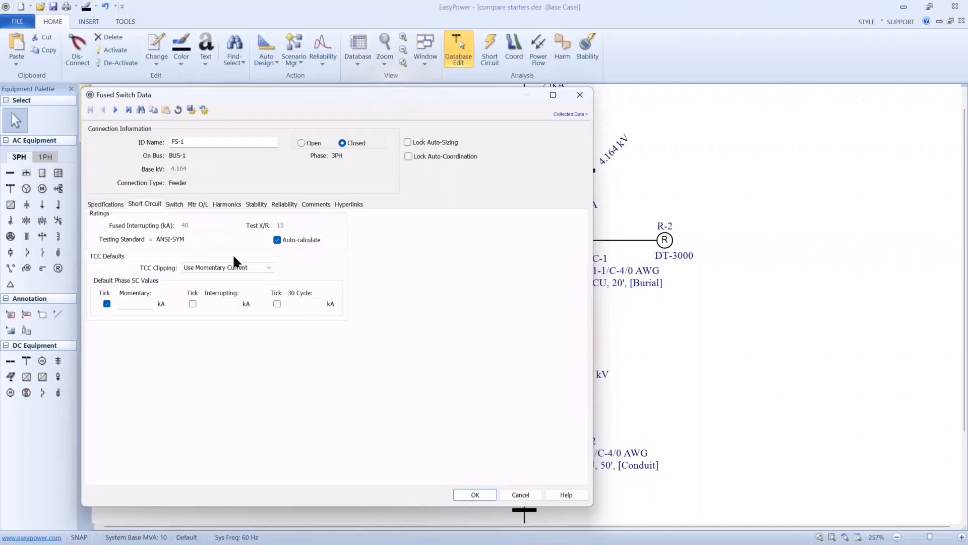
left_click(460, 490)
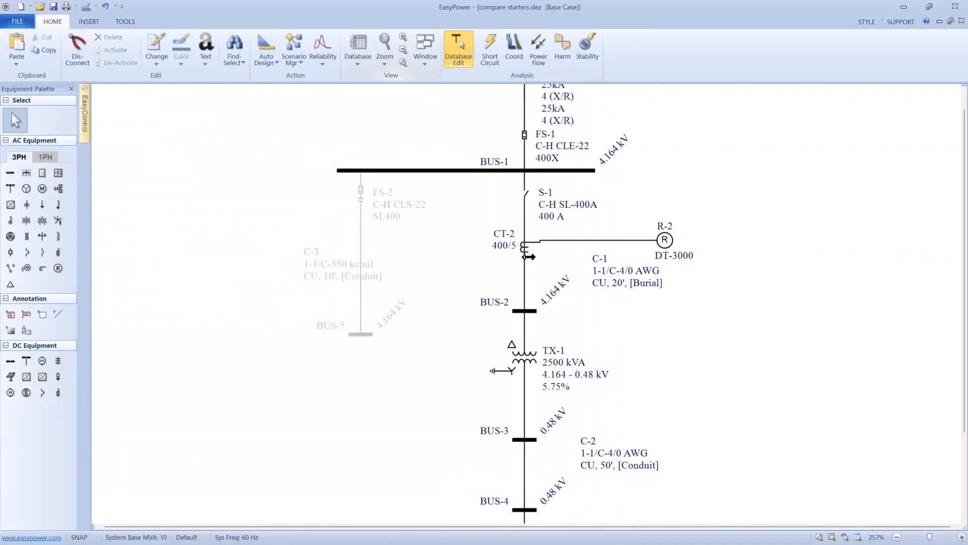
left_click(530, 205)
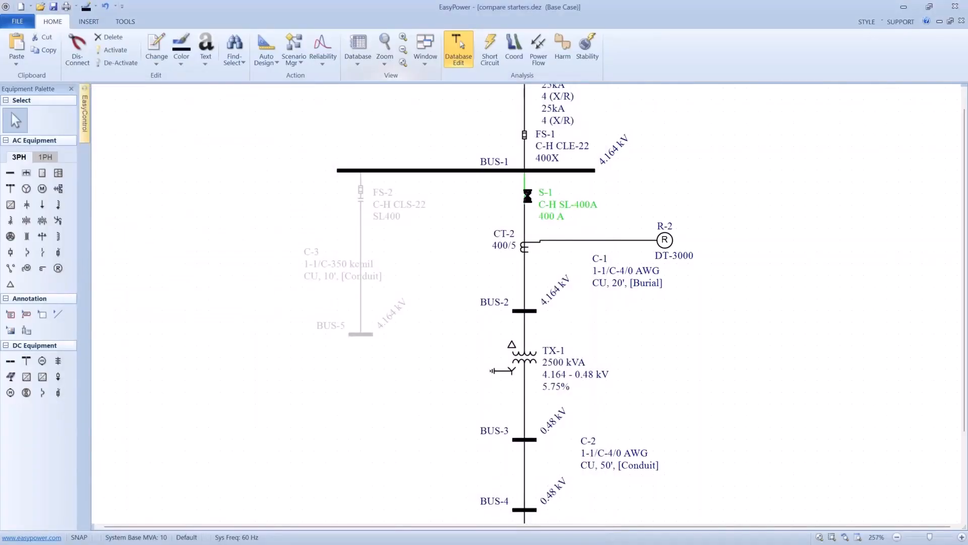
double_click(528, 197)
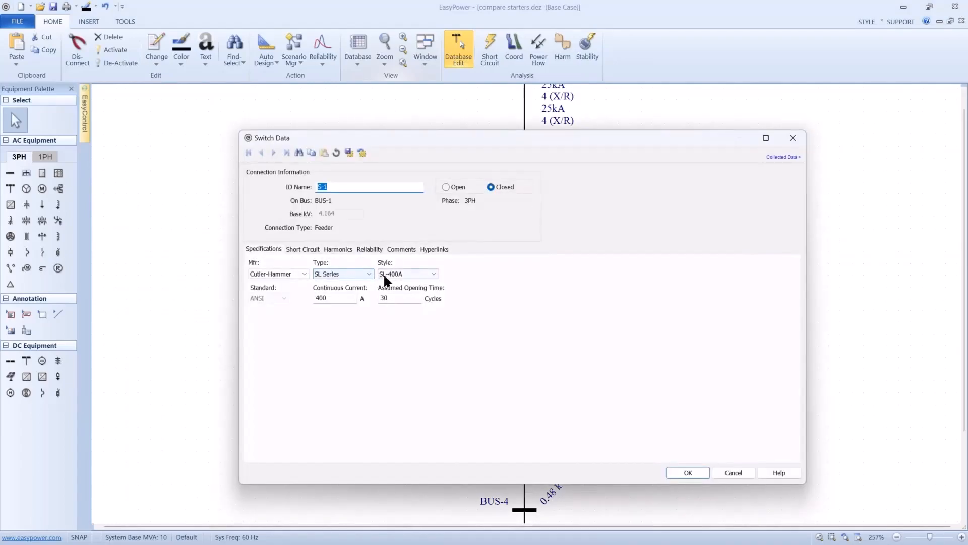
left_click(307, 249)
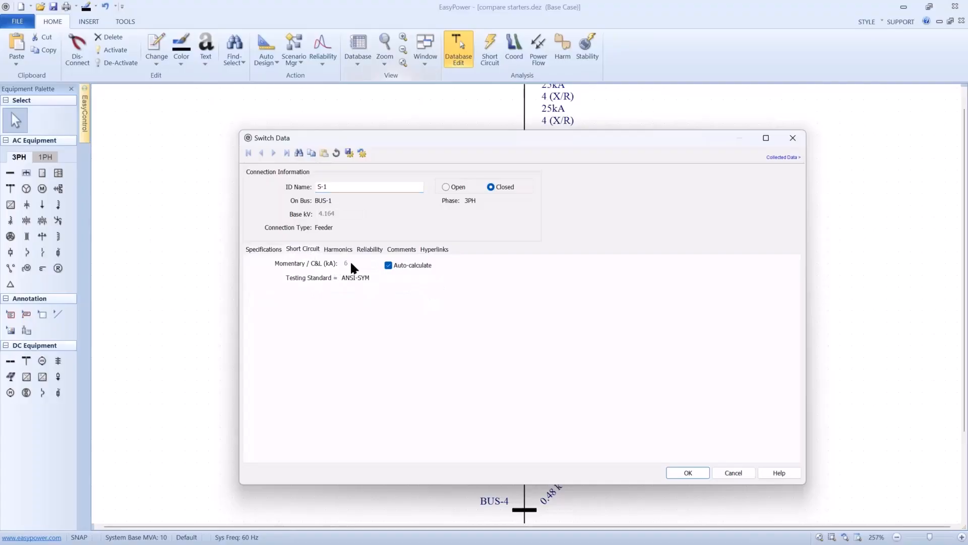
left_click(388, 265)
left_click_drag(371, 262, 326, 266)
left_click(670, 469)
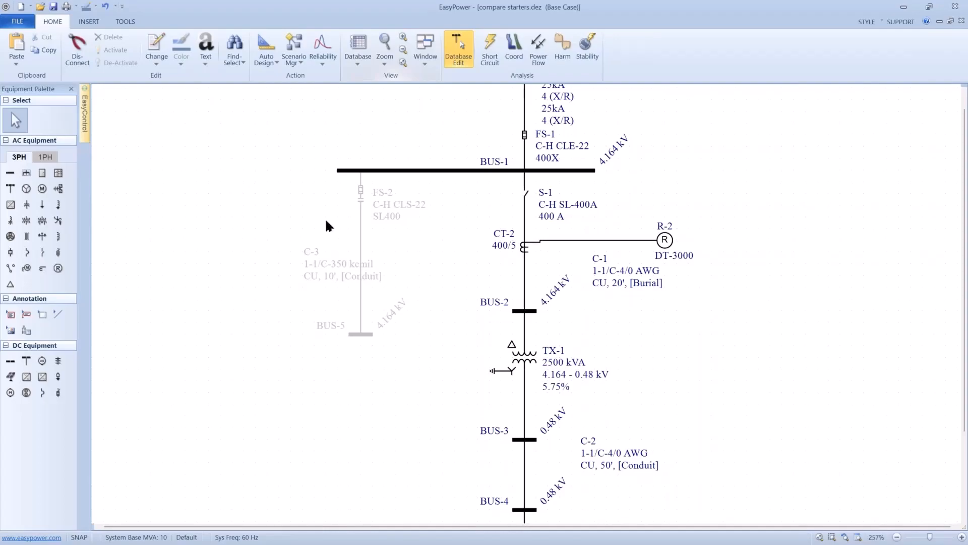
- Place a new fused switch on BUS-1 beside switch S-1 and delete it
left_click(58, 252)
left_click(525, 183)
left_click_drag(524, 188, 513, 195)
left_click(513, 197)
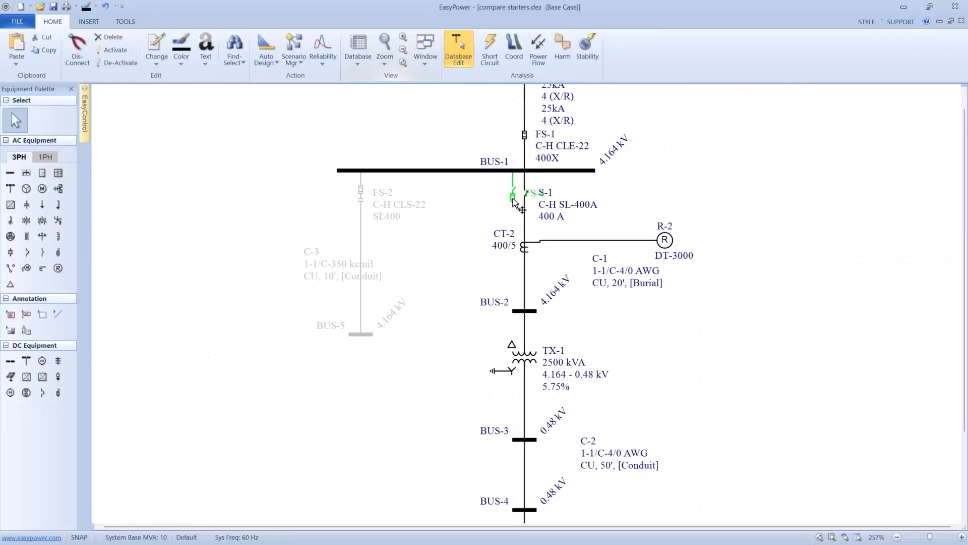
key("Delete")
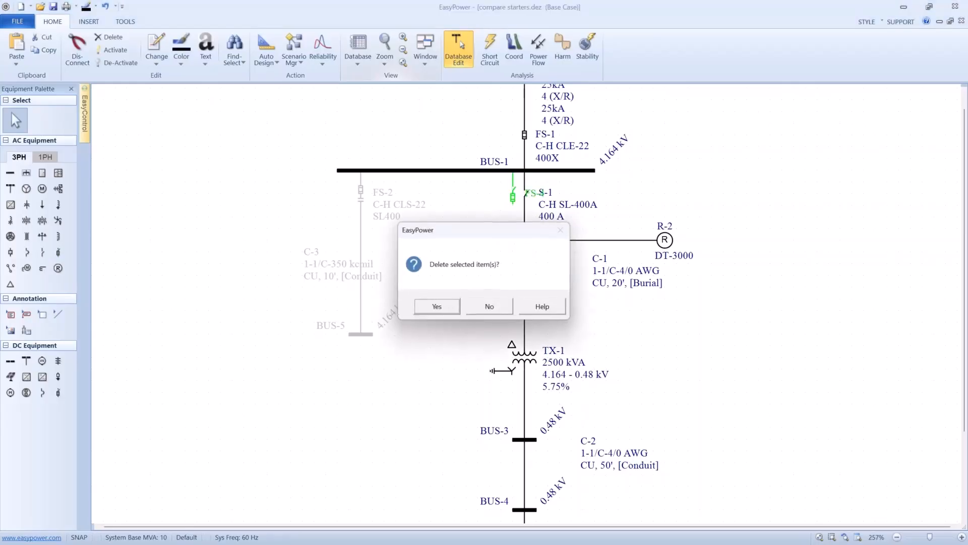
left_click(454, 304)
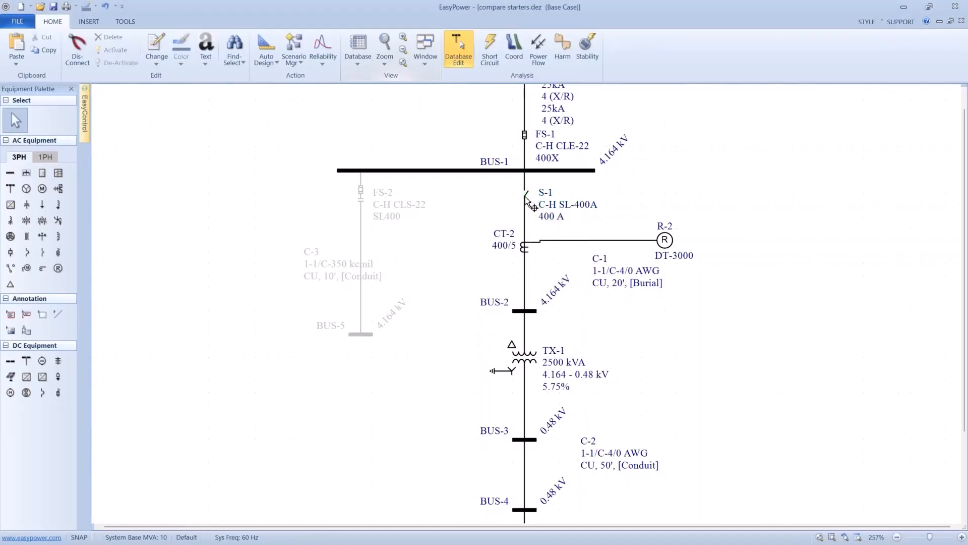
- Override switch S-1's momentary short-circuit rating with 40 kA and return the rating to auto-calculation
left_click(526, 197)
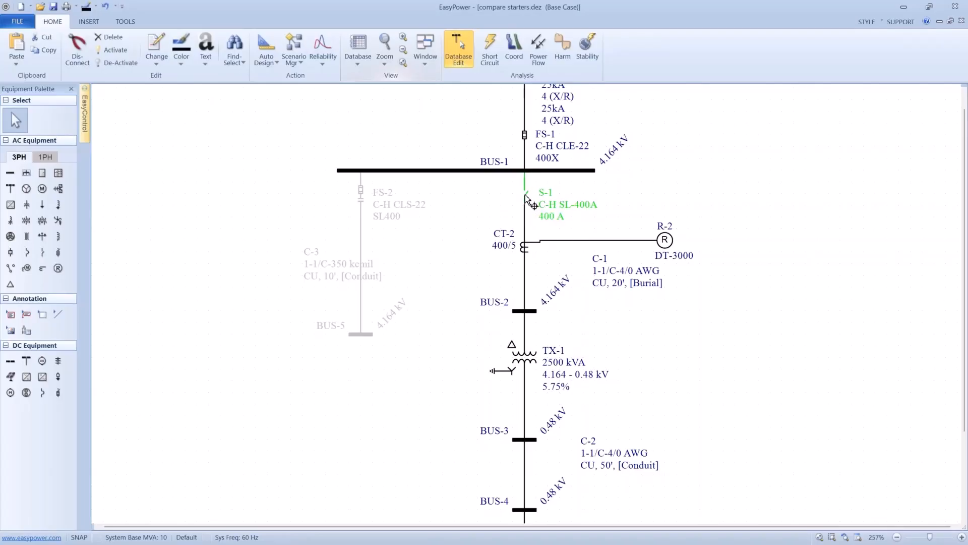
double_click(525, 195)
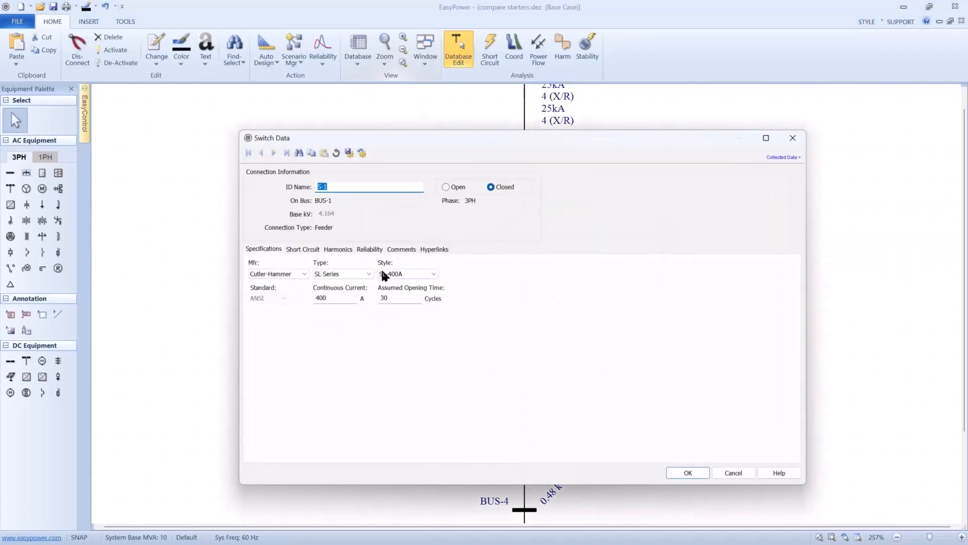
left_click(315, 249)
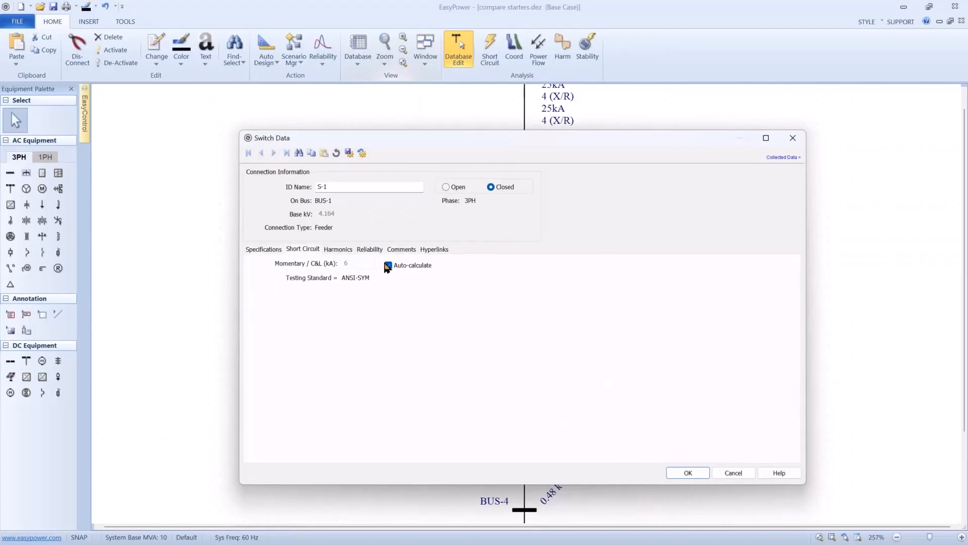
left_click_drag(357, 263, 313, 256)
type("40")
left_click(389, 264)
left_click(670, 471)
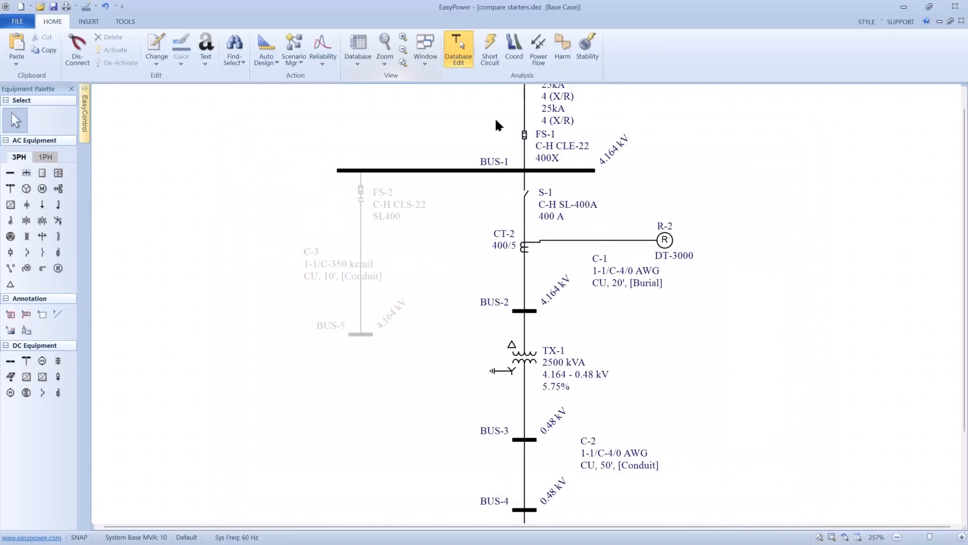
left_click_drag(492, 119, 686, 485)
scroll(671, 465, "down", 2)
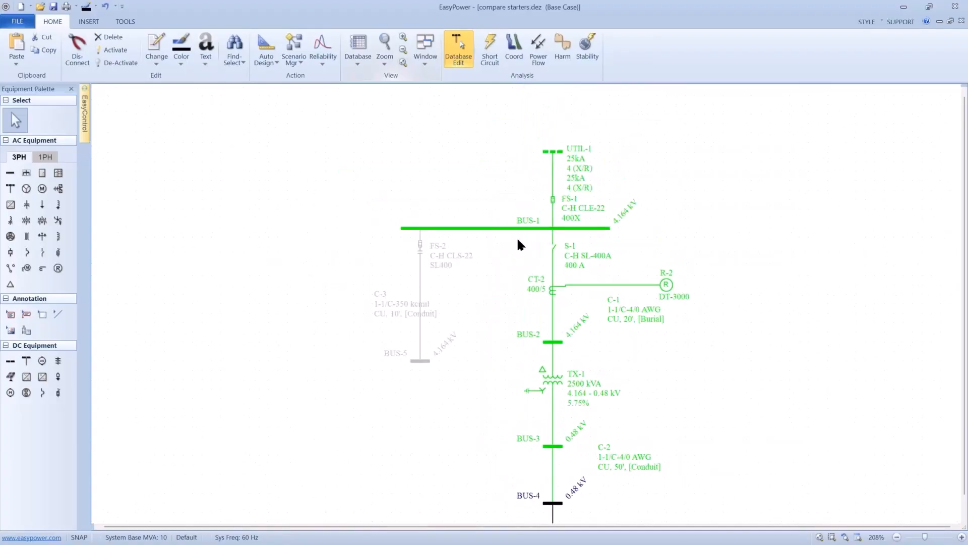
left_click_drag(510, 194, 701, 407)
scroll(510, 353, "down", 2)
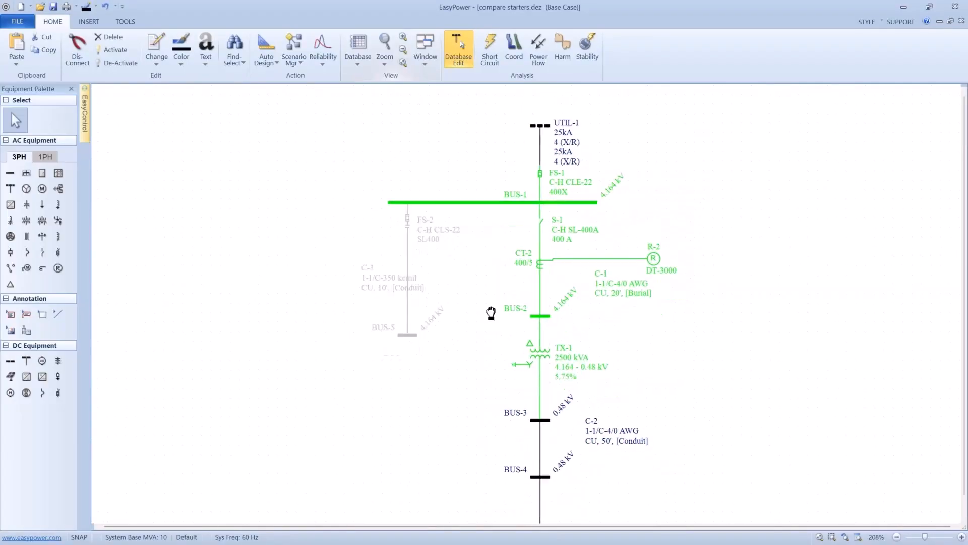
left_click(465, 218)
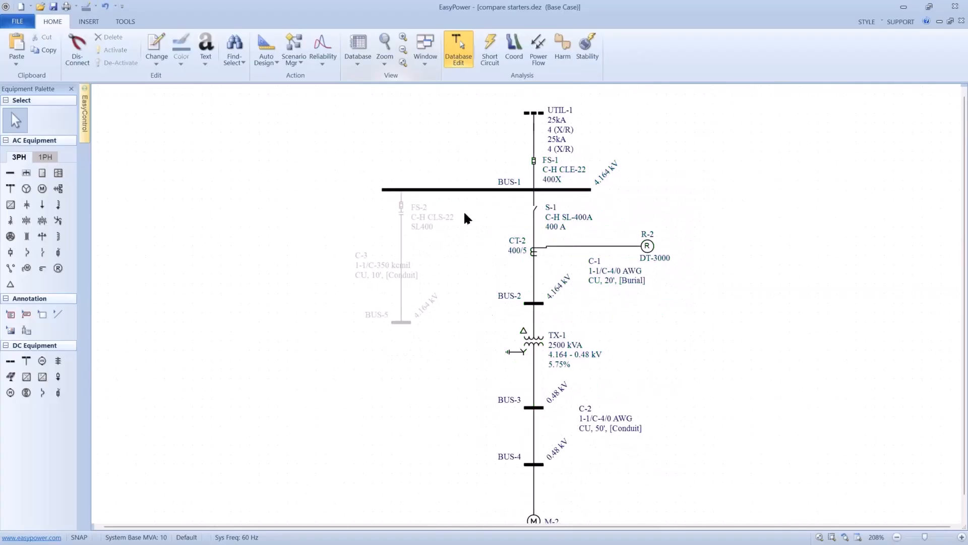
- Run a momentary short-circuit analysis on all buses, and fault BUS-3 on its own
left_click(488, 50)
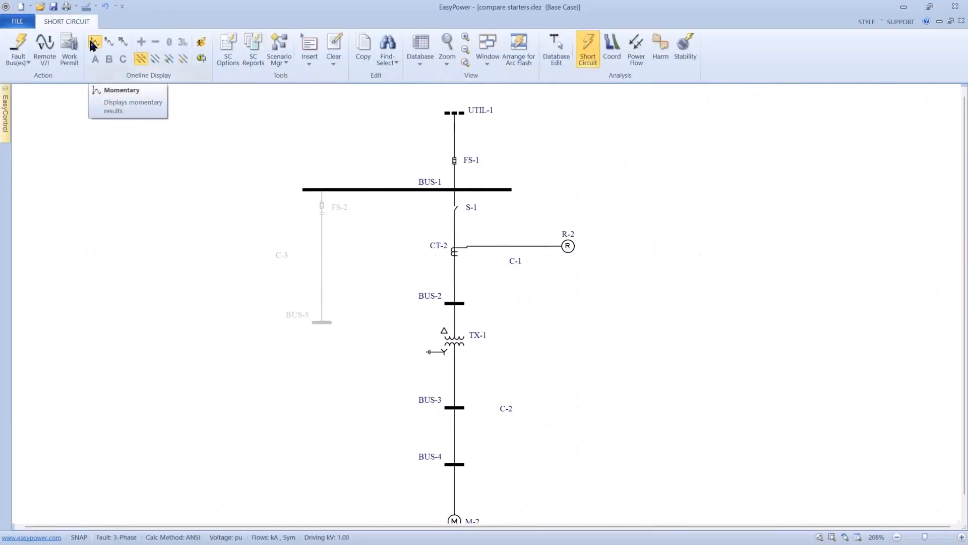
left_click(21, 67)
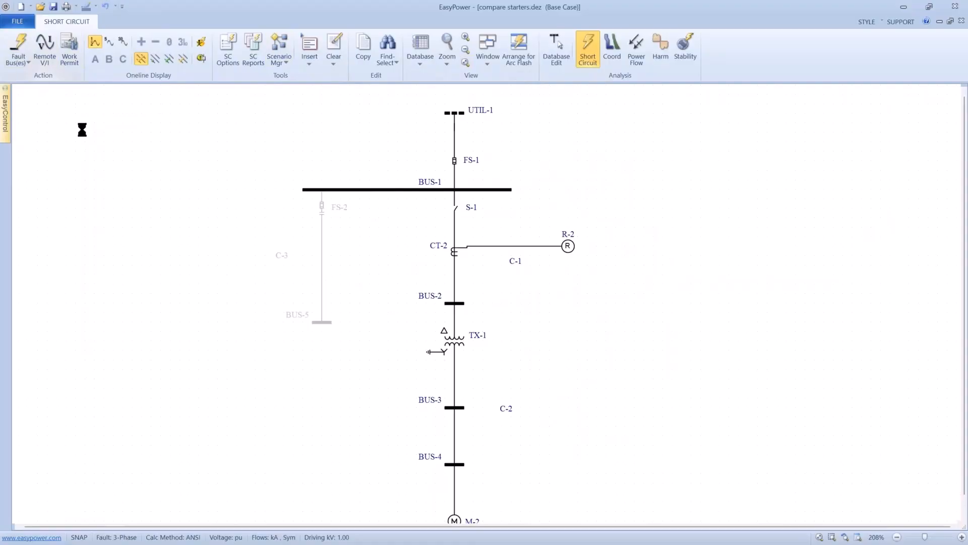
scroll(432, 305, "up", 1)
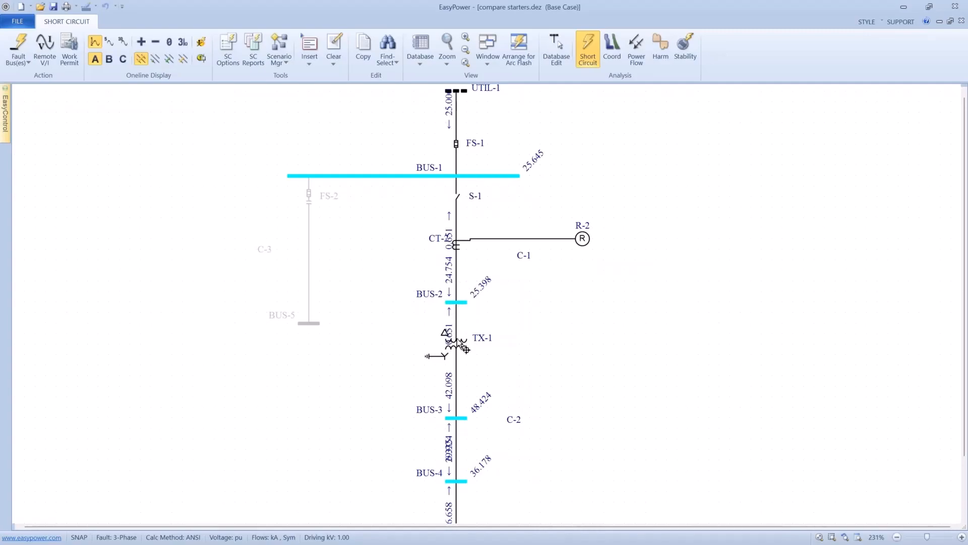
double_click(450, 414)
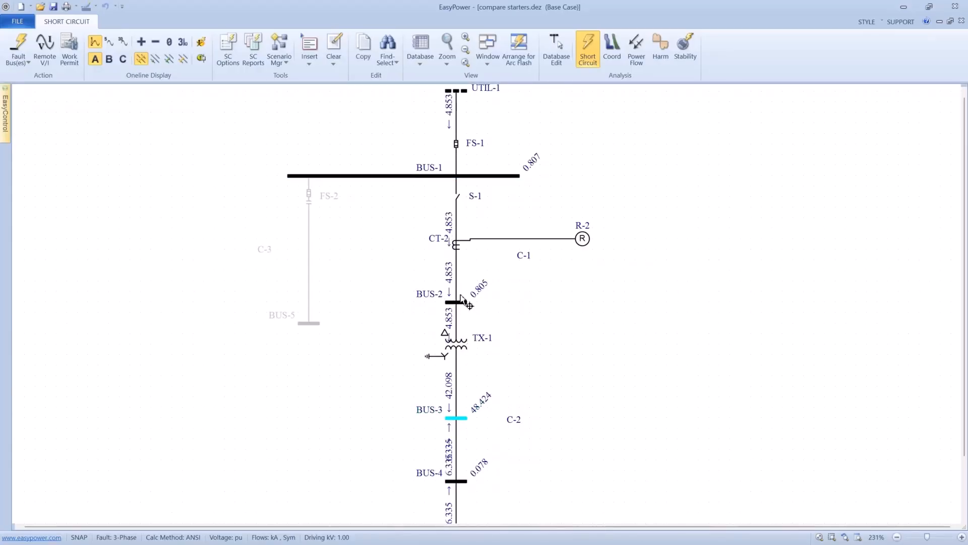
- Plot the time-current curves for the equipment from FS-1 down to motor M-2, with the plot's one-line and title block hidden
mouse_move(459, 280)
left_click_drag(435, 121, 551, 374)
scroll(599, 468, "down", 1)
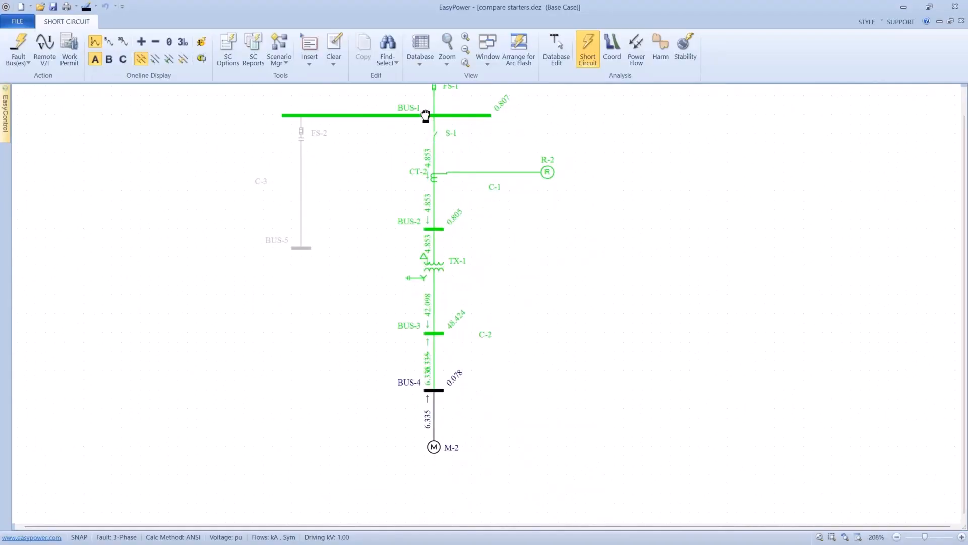
left_click_drag(426, 115, 433, 136)
left_click_drag(411, 94, 588, 475)
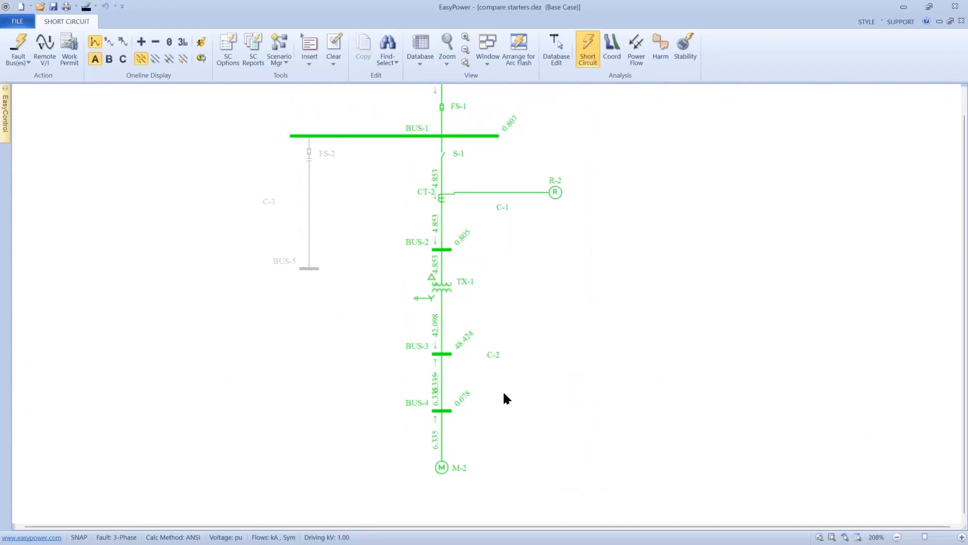
left_click(612, 50)
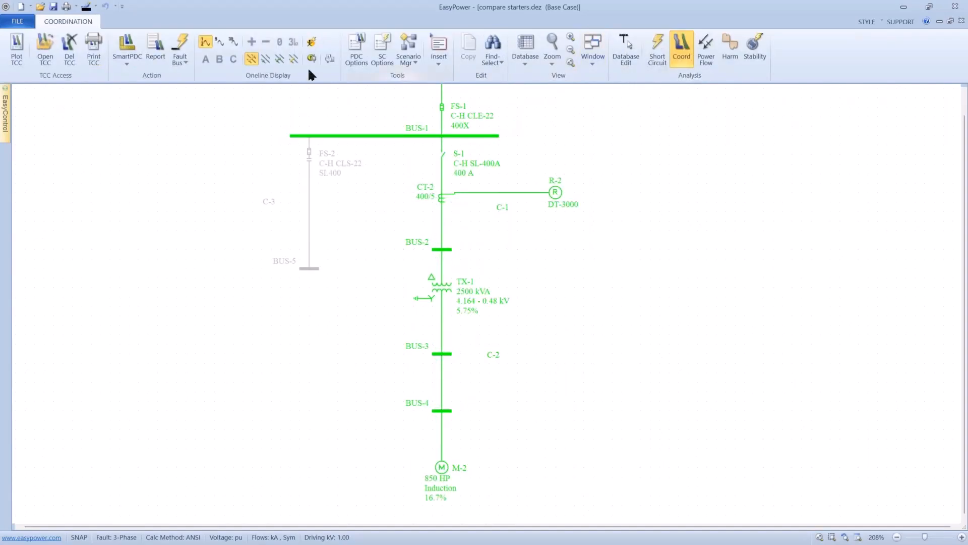
left_click(17, 48)
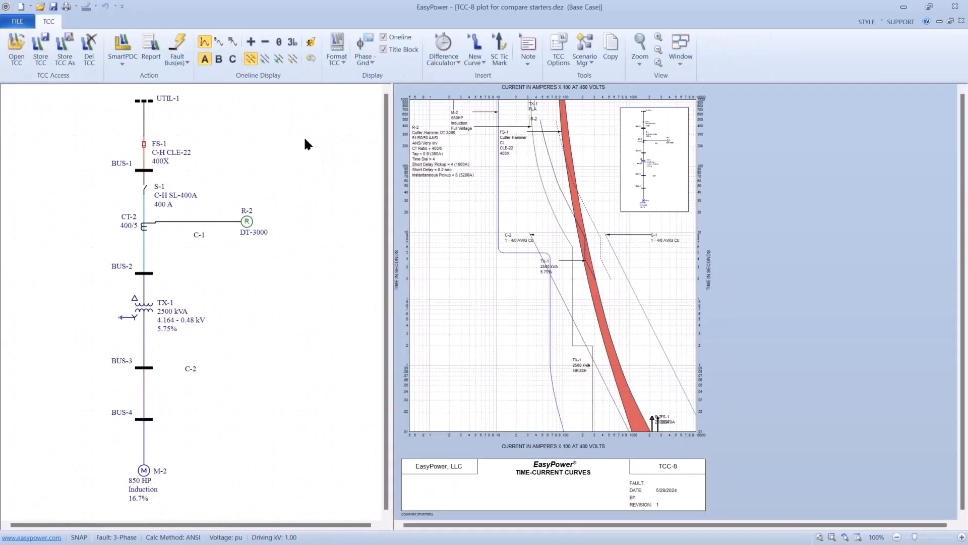
left_click(383, 38)
left_click(382, 45)
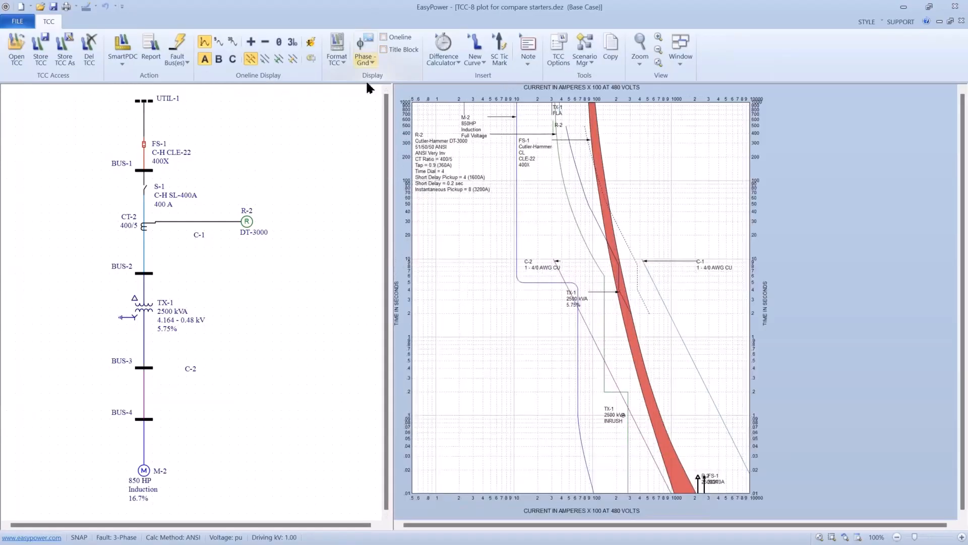
- Move the R-2, M-2, FS-1 and C-2 curve labels into clear areas of the TCC plot
left_click_drag(434, 190, 485, 444)
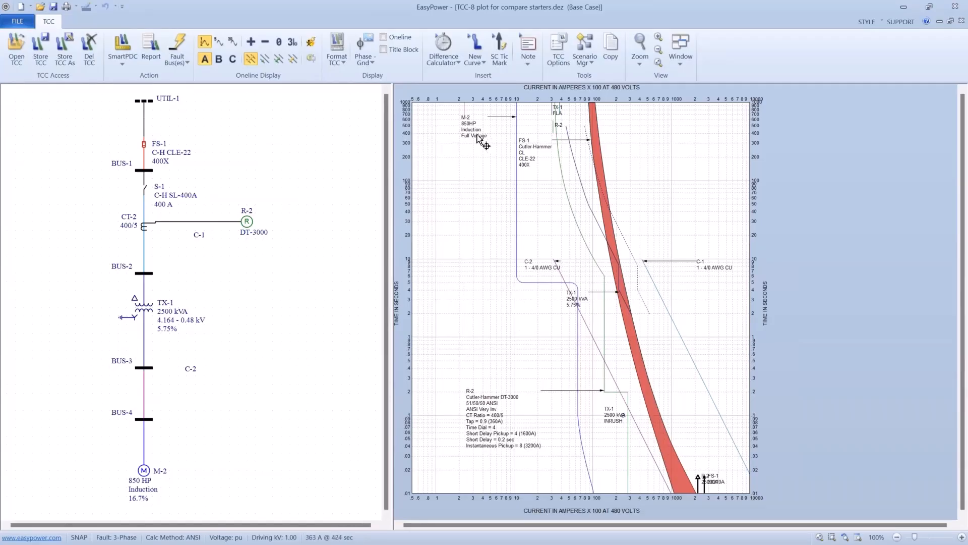
left_click_drag(482, 149, 472, 273)
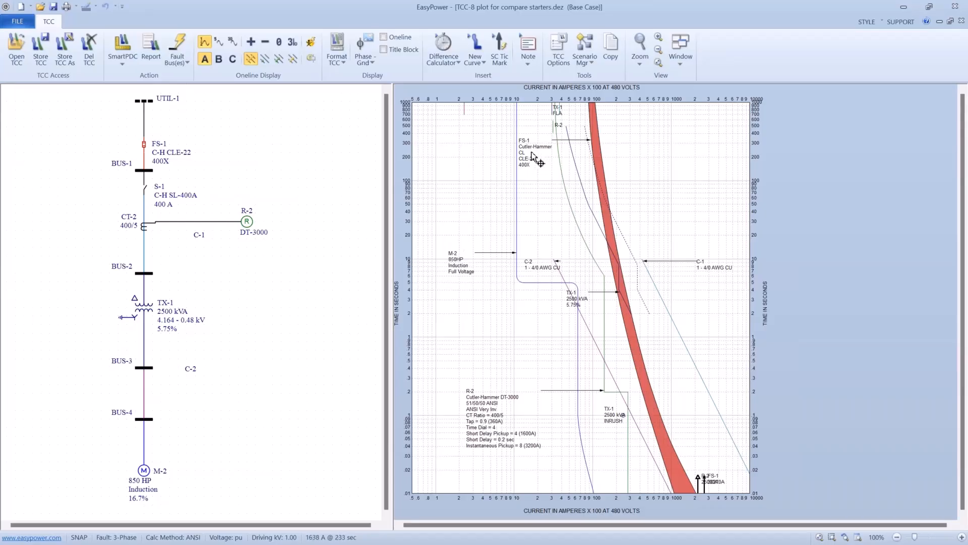
left_click_drag(533, 157, 708, 330)
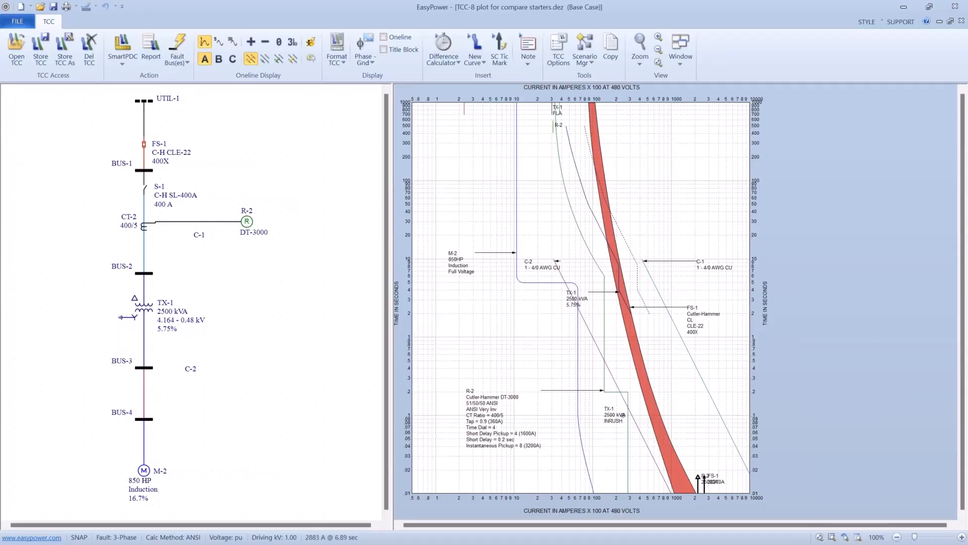
left_click_drag(544, 350, 515, 277)
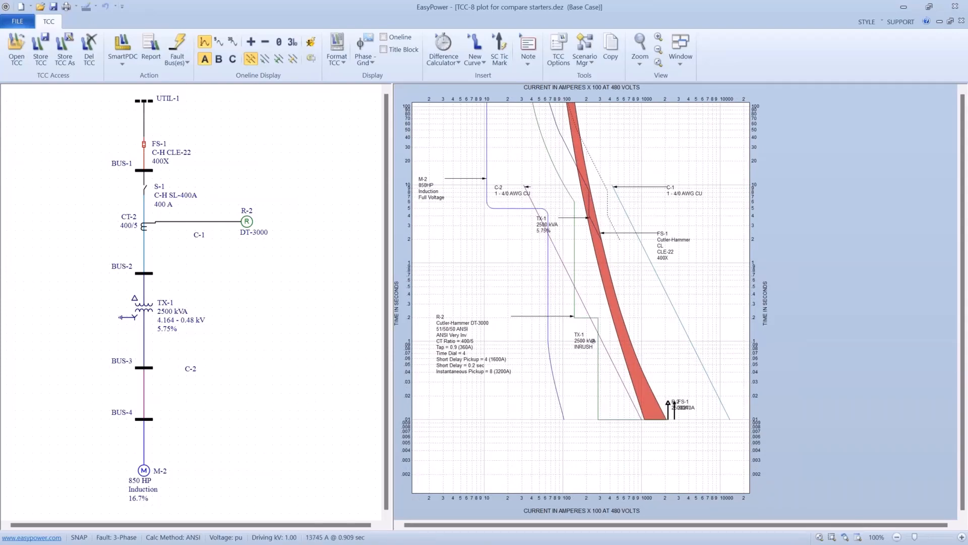
mouse_move(575, 266)
scroll(511, 202, "up", 1)
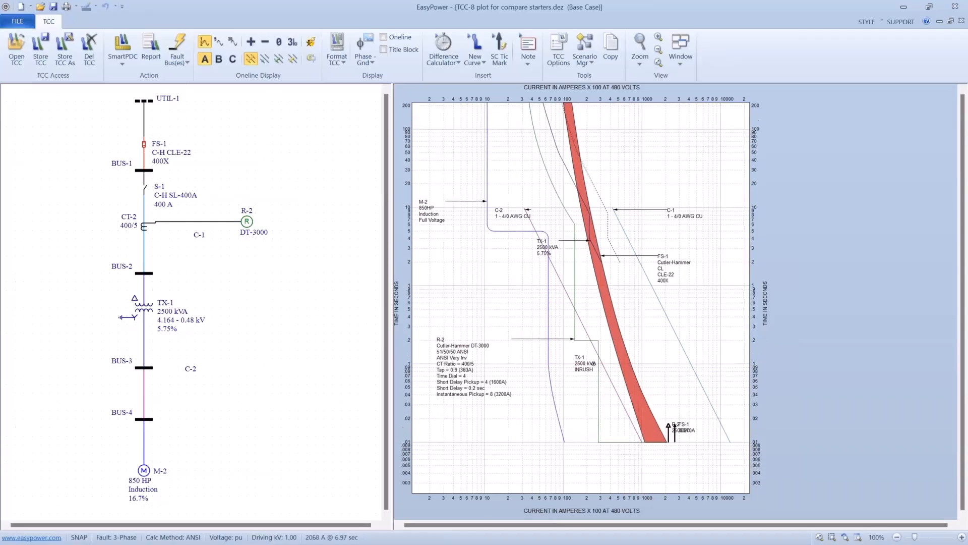
left_click_drag(511, 214, 507, 295)
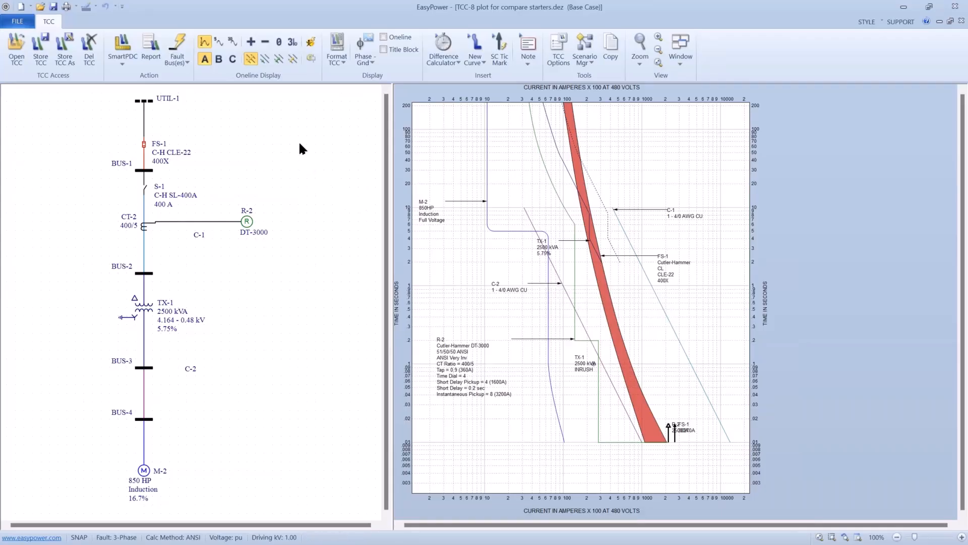
- Close the TCC plot without storing its changes and return to database editing, saving all temporary changes to the database
left_click(17, 22)
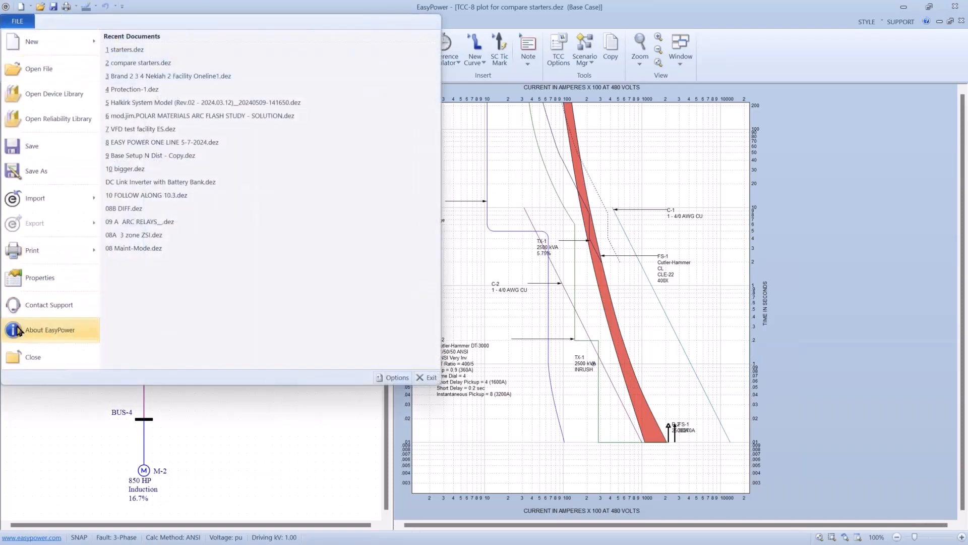
left_click(20, 359)
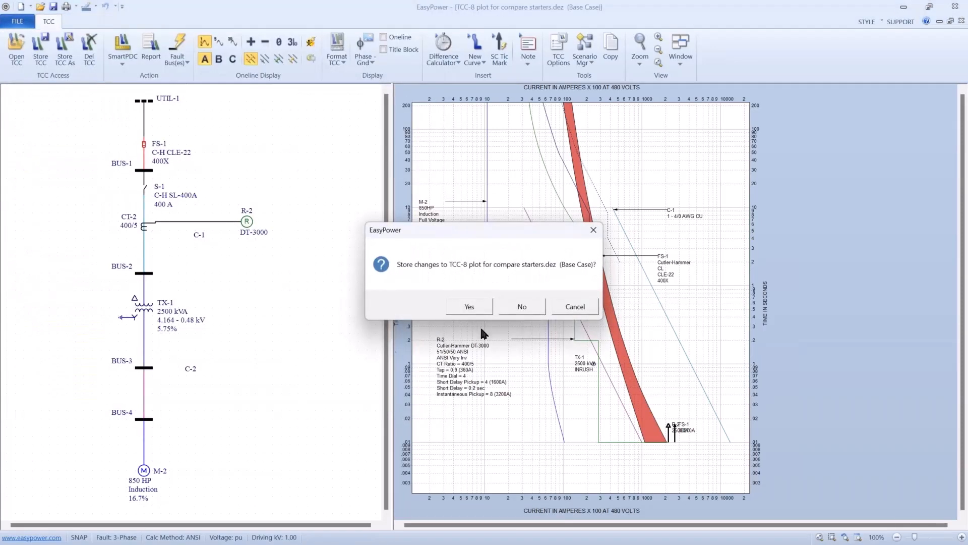
left_click(518, 314)
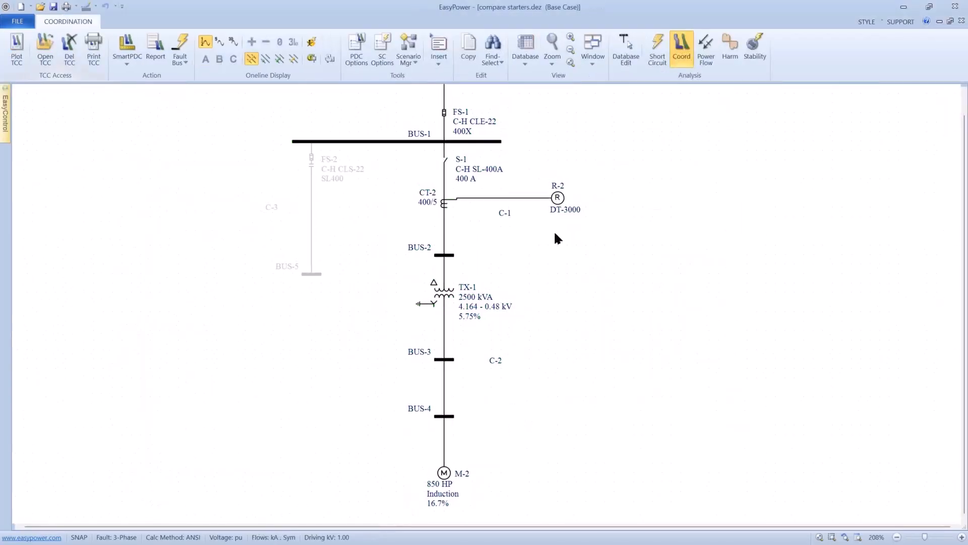
left_click(617, 53)
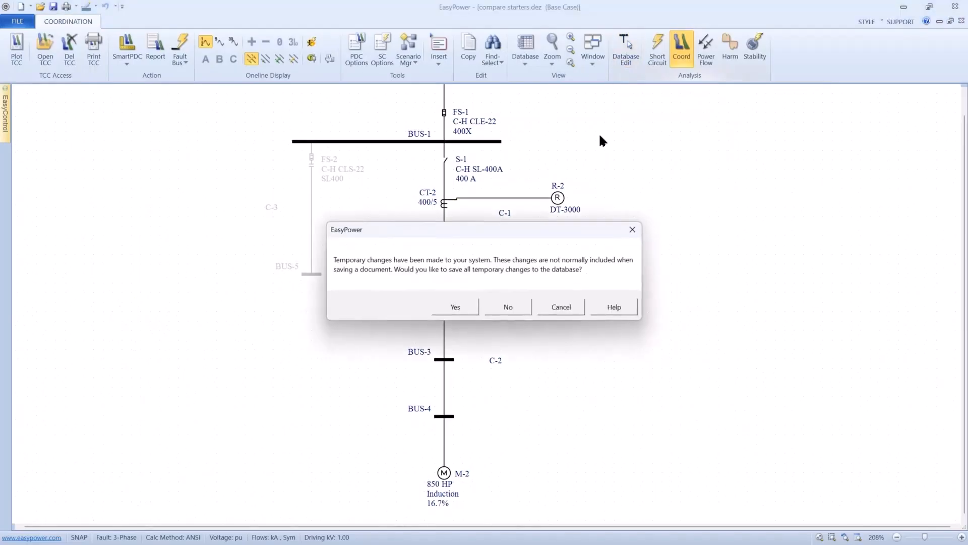
left_click(465, 309)
scroll(466, 311, "down", 1)
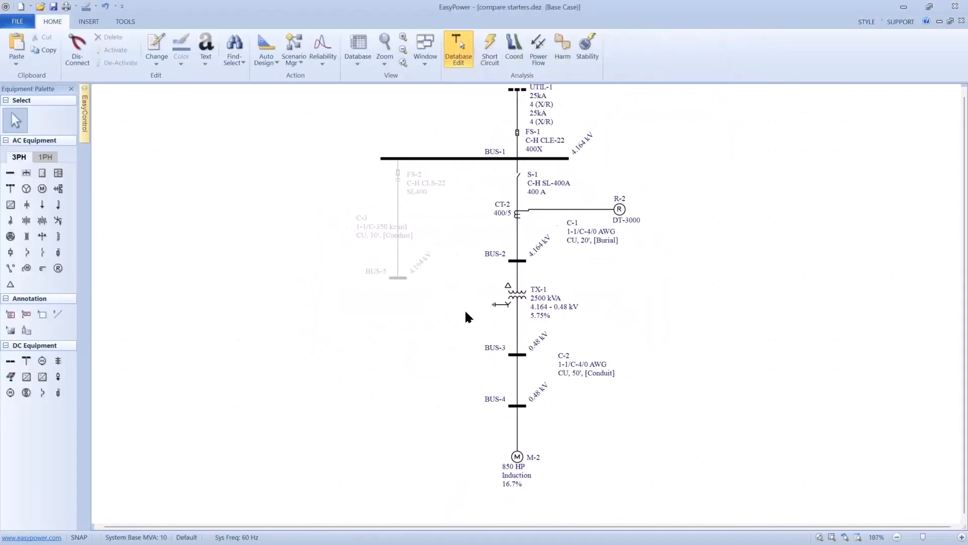
- Open the one-line text options and select the data text block format for Cable
right_click(301, 318)
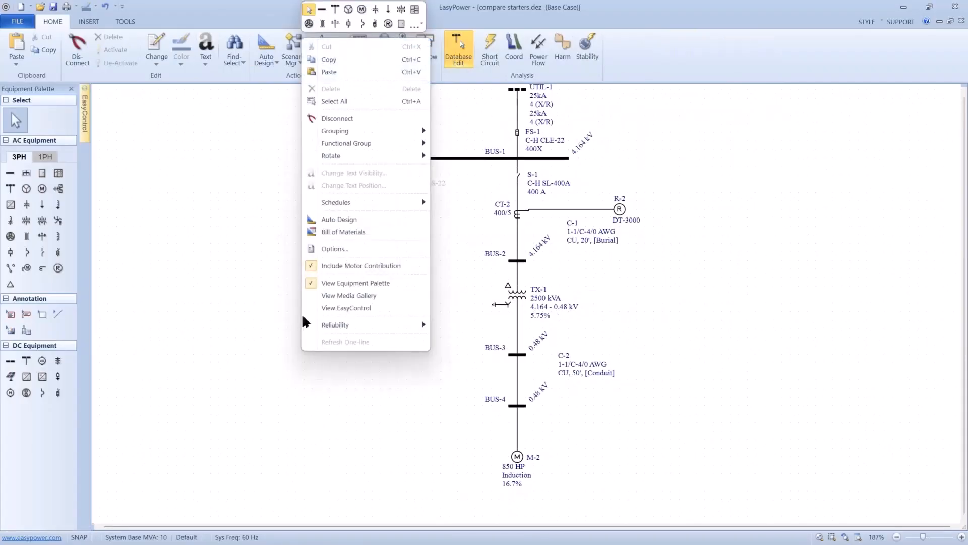
left_click(322, 249)
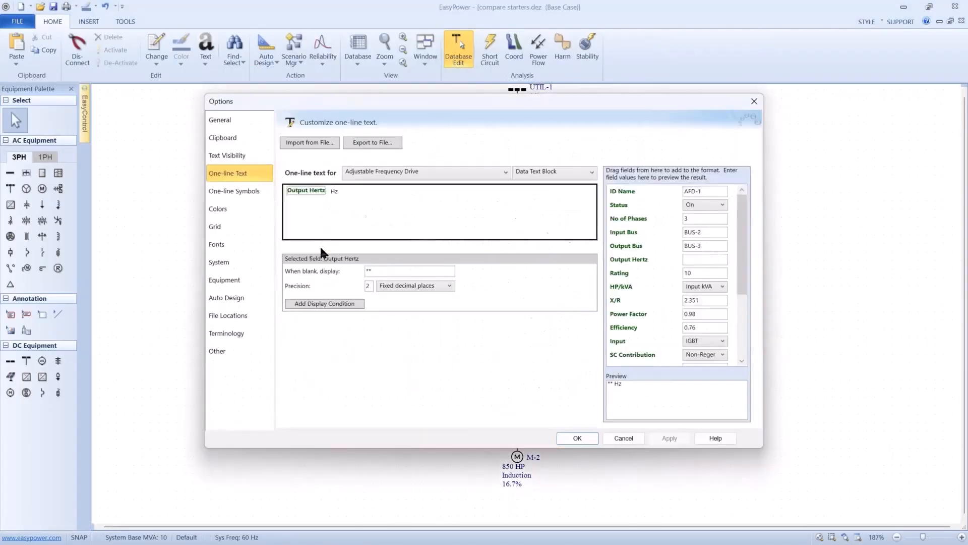
left_click(229, 157)
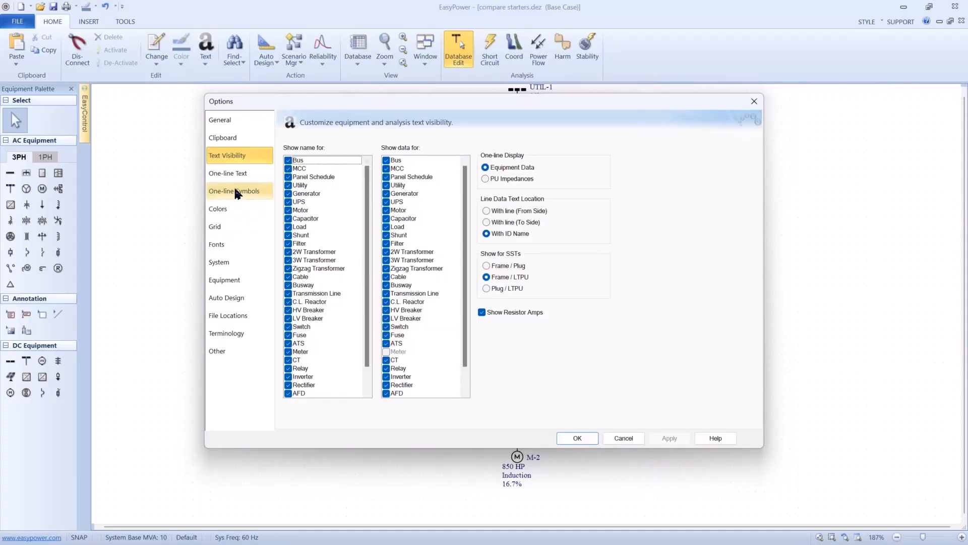
left_click(229, 173)
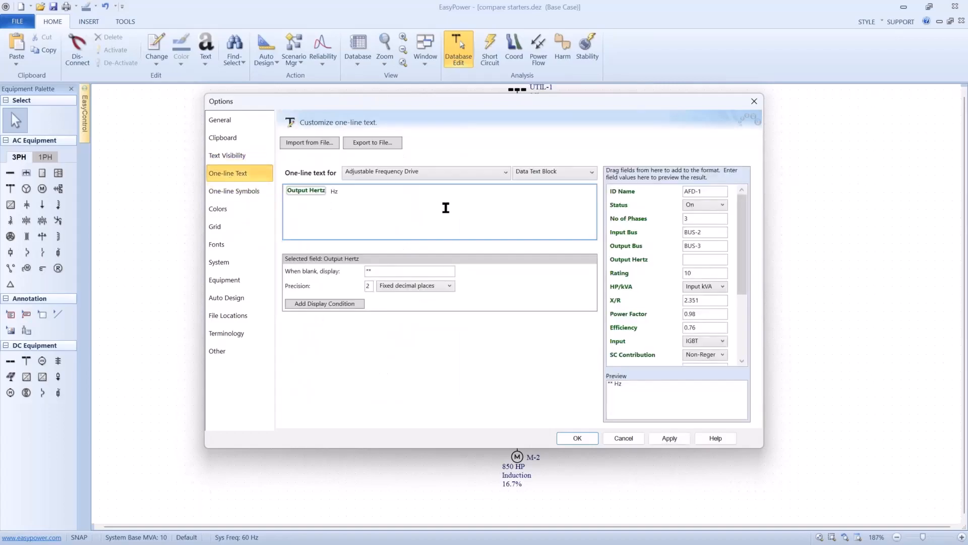
left_click(506, 174)
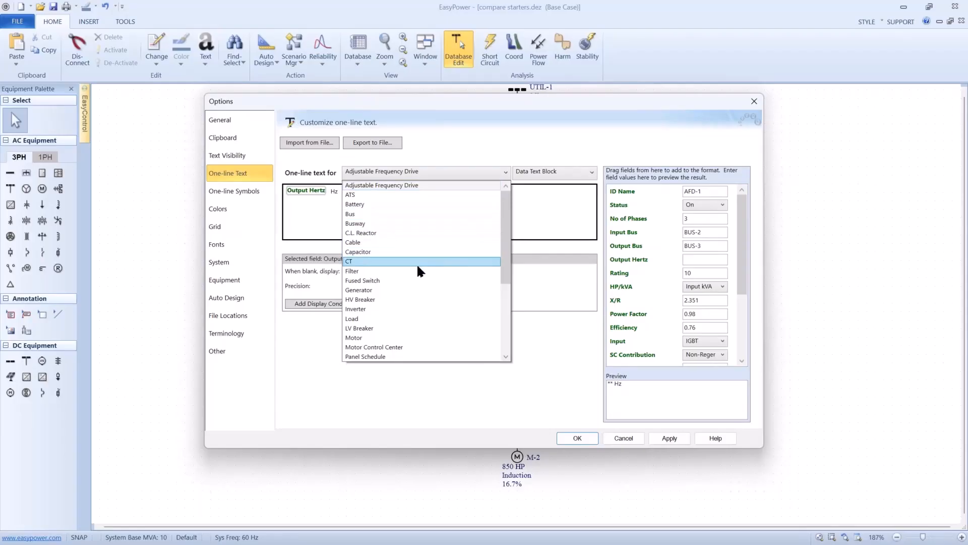
left_click(381, 241)
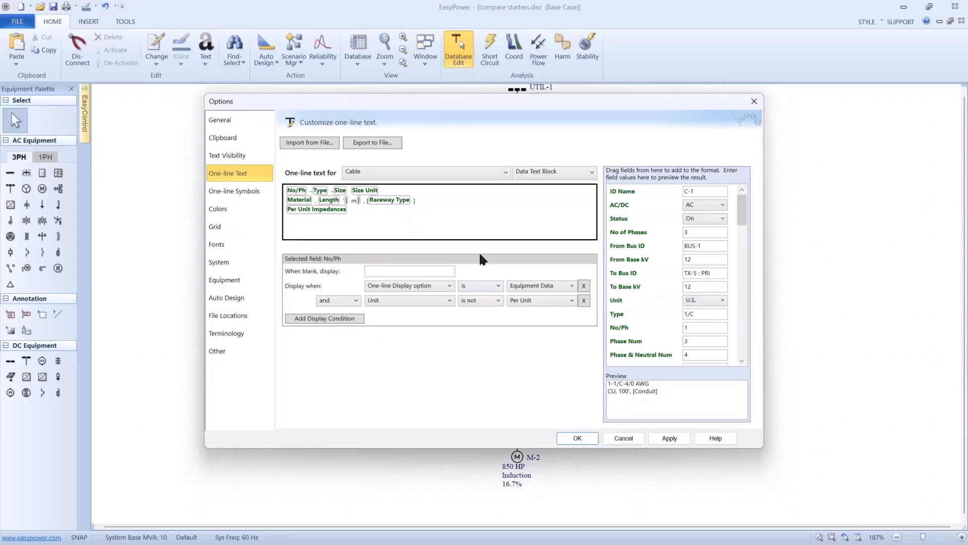
- Add the Rating (A) field followed by "amps" on its own line below Per Unit Impedances in the cable text, and apply the options
left_click(362, 216)
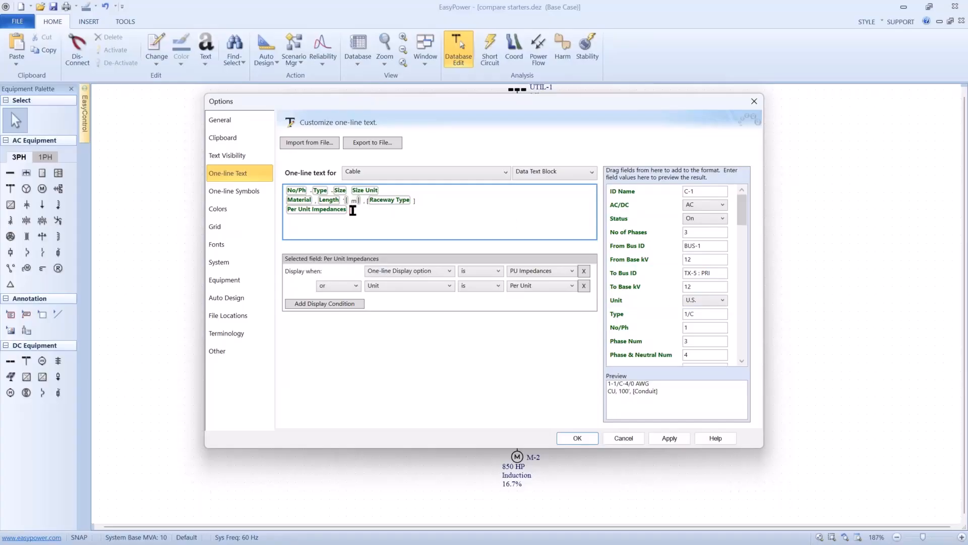
scroll(625, 286, "down", 1)
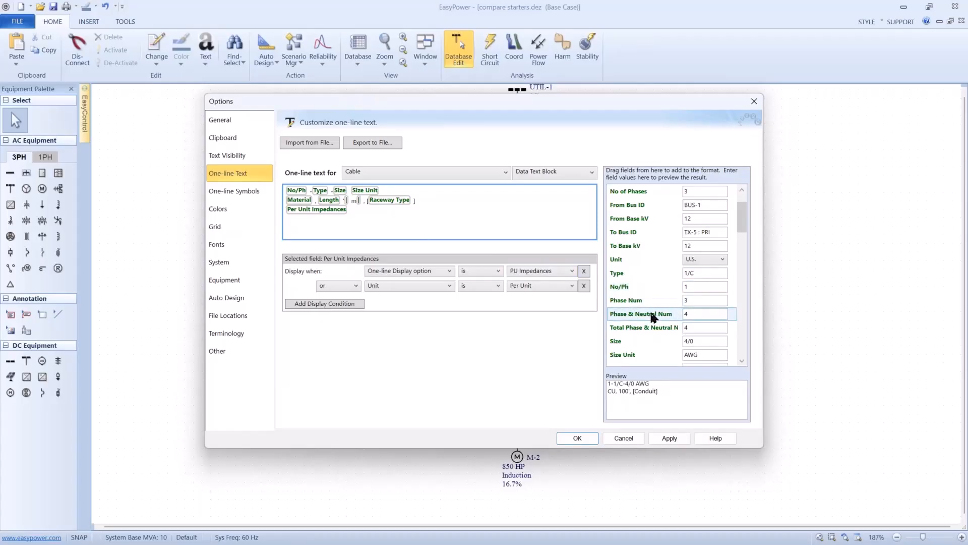
scroll(653, 298, "down", 1)
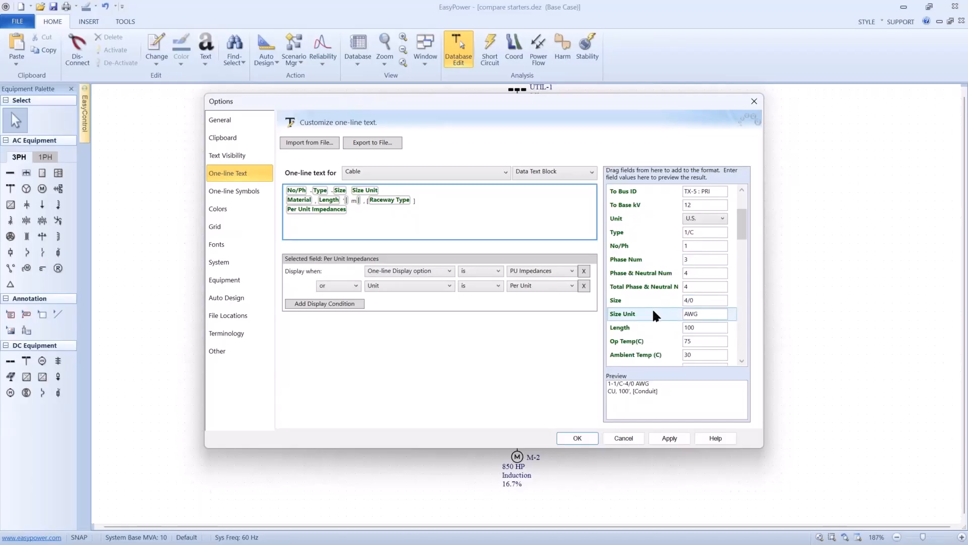
scroll(652, 314, "down", 1)
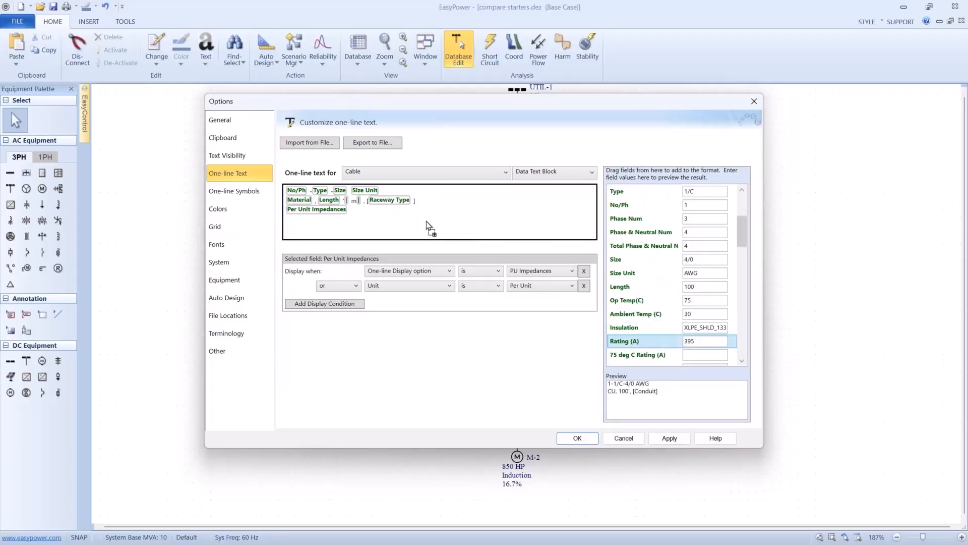
left_click(430, 225)
left_click_drag(625, 341, 388, 209)
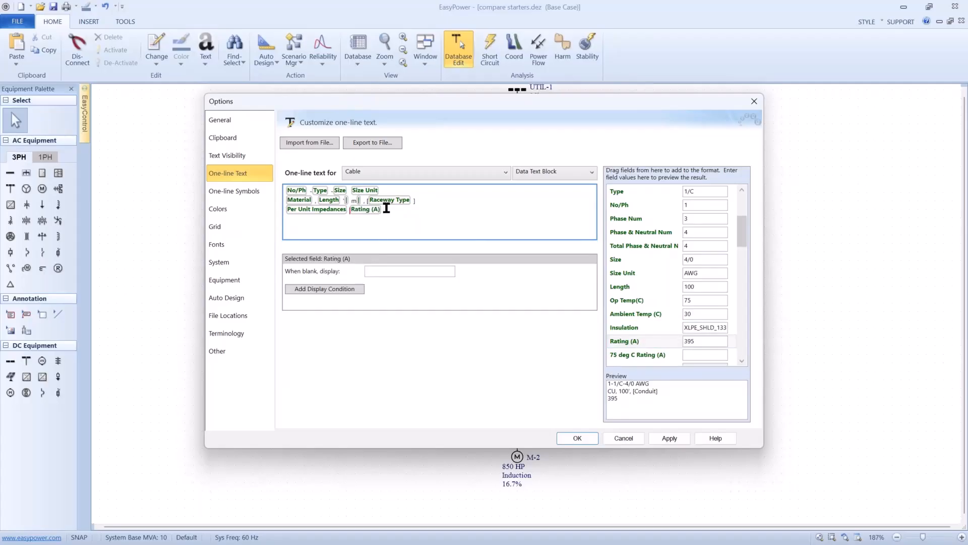
key("Return")
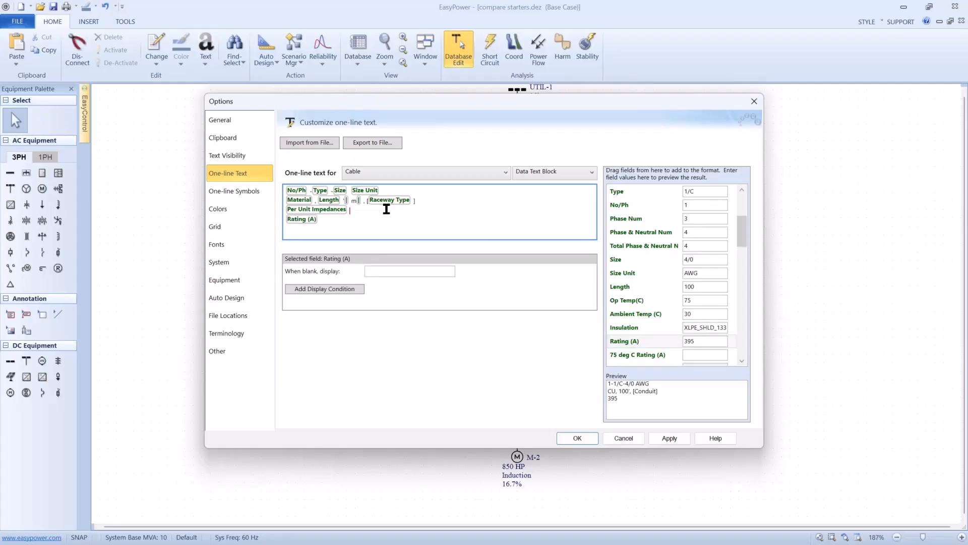
type("amps")
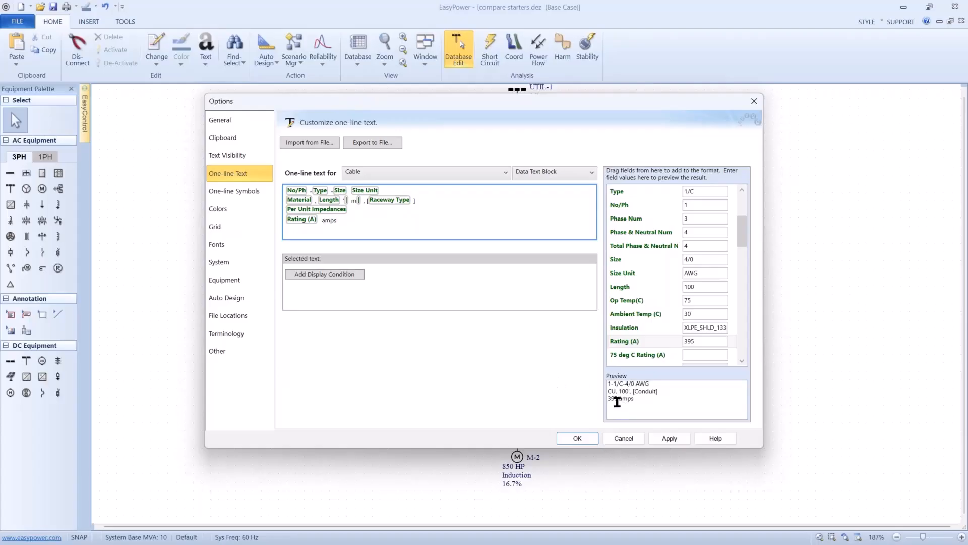
left_click(576, 438)
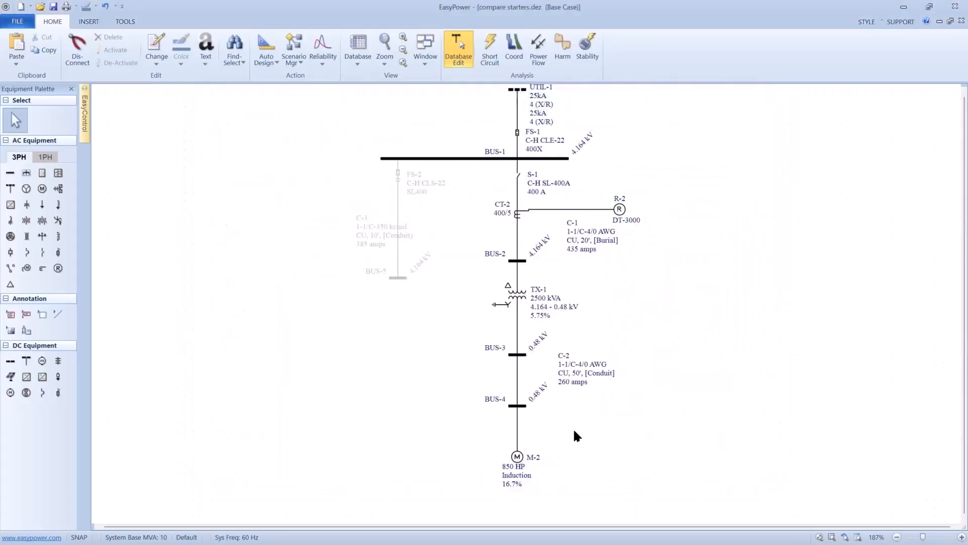
scroll(572, 378, "up", 3)
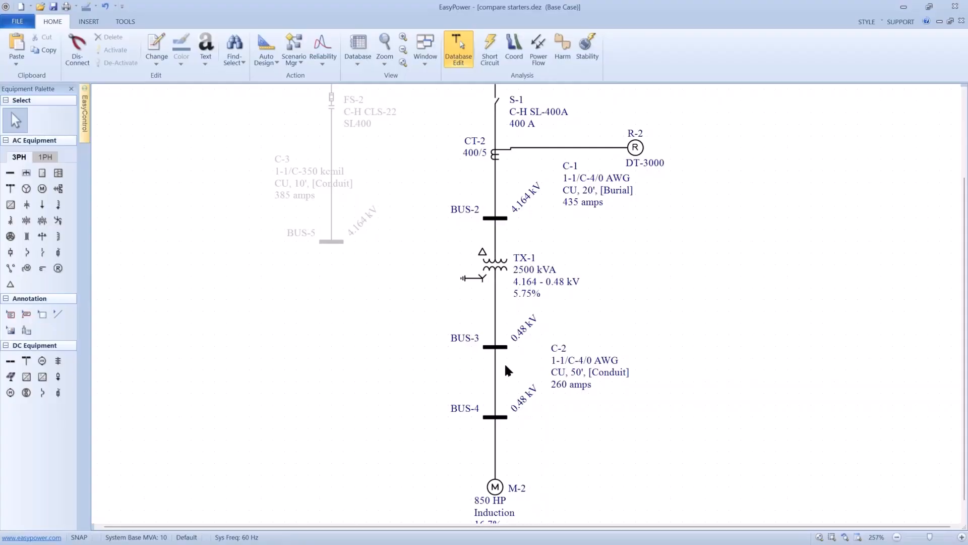
mouse_move(502, 370)
scroll(503, 350, "down", 1)
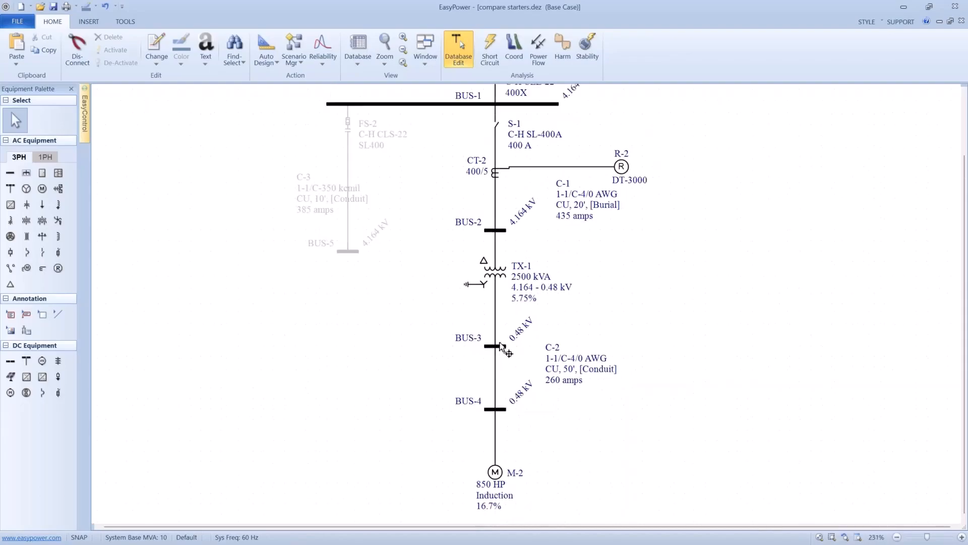
scroll(503, 348, "down", 1)
scroll(503, 345, "down", 1)
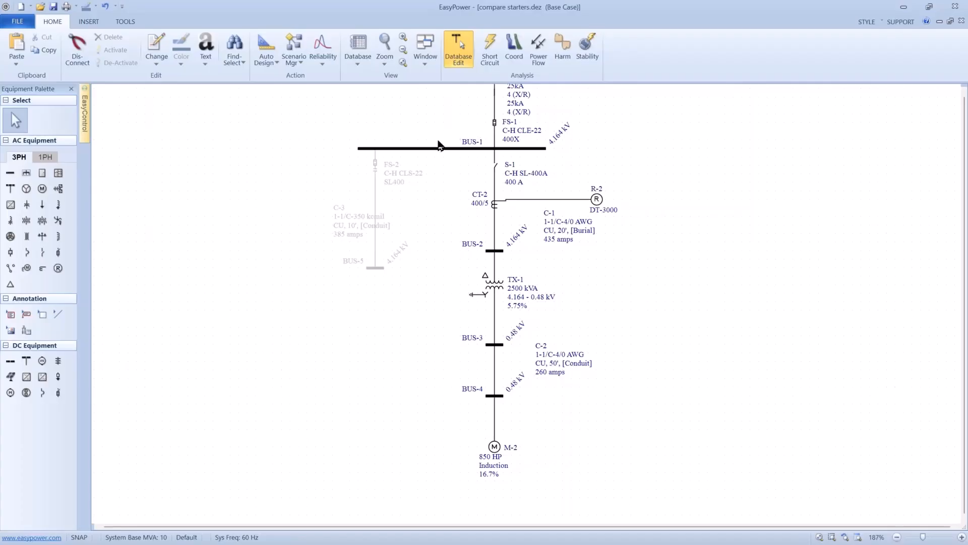
key("alt+Tab")
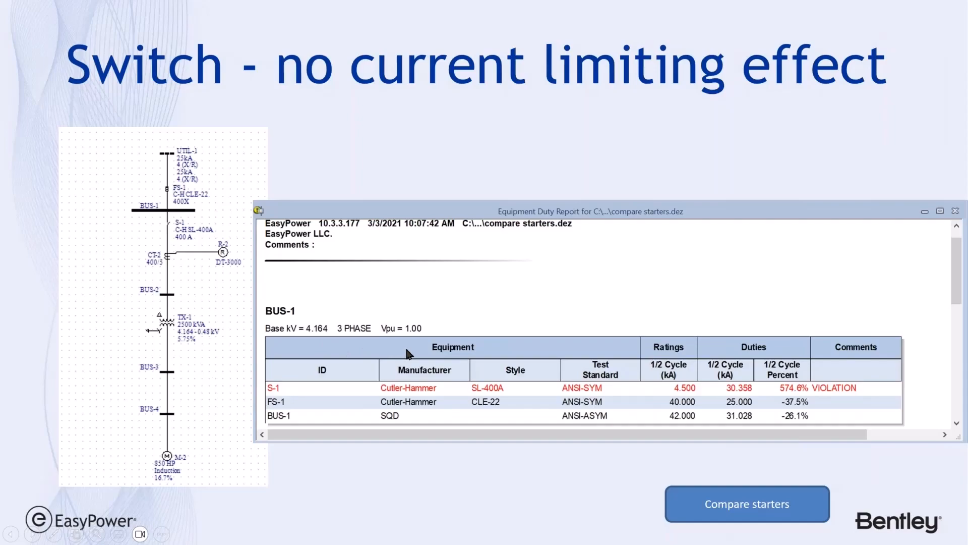
key("alt+Tab")
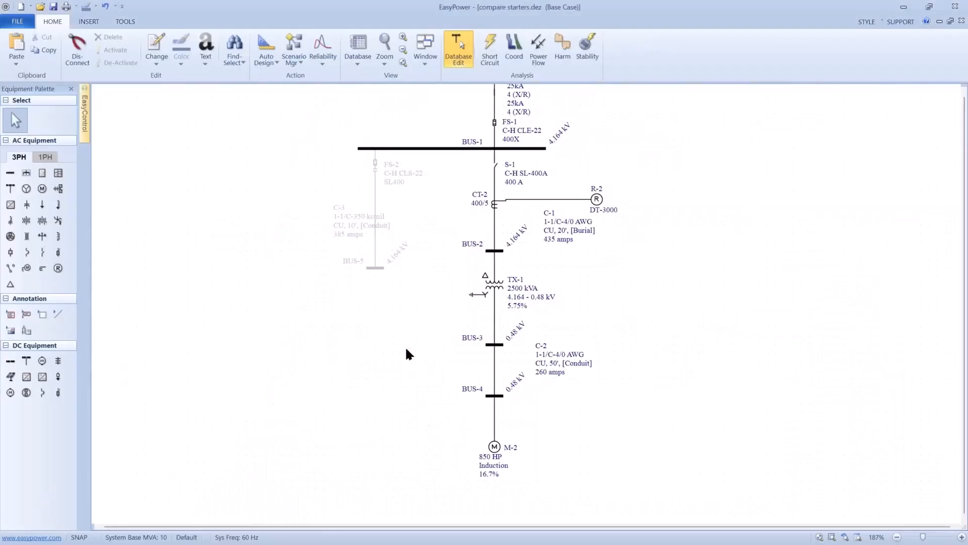
- Run a short-circuit analysis with all buses faulted and display the equipment duty results on the one-line
left_click(484, 56)
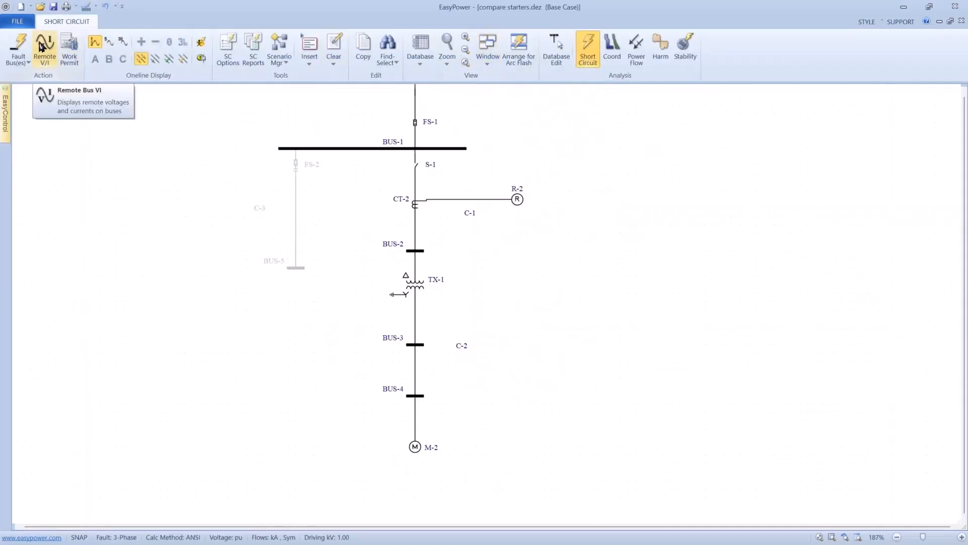
left_click(18, 43)
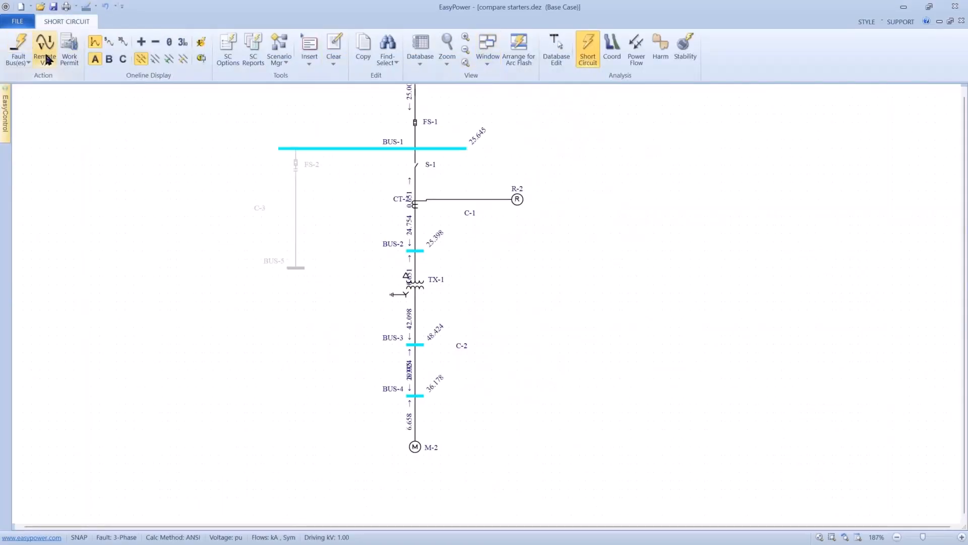
left_click(201, 60)
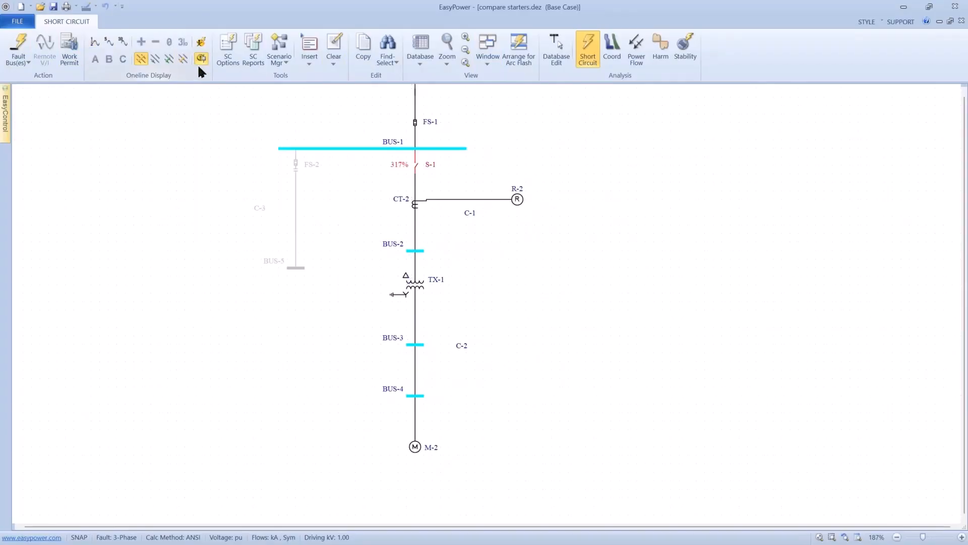
left_click_drag(290, 203, 291, 258)
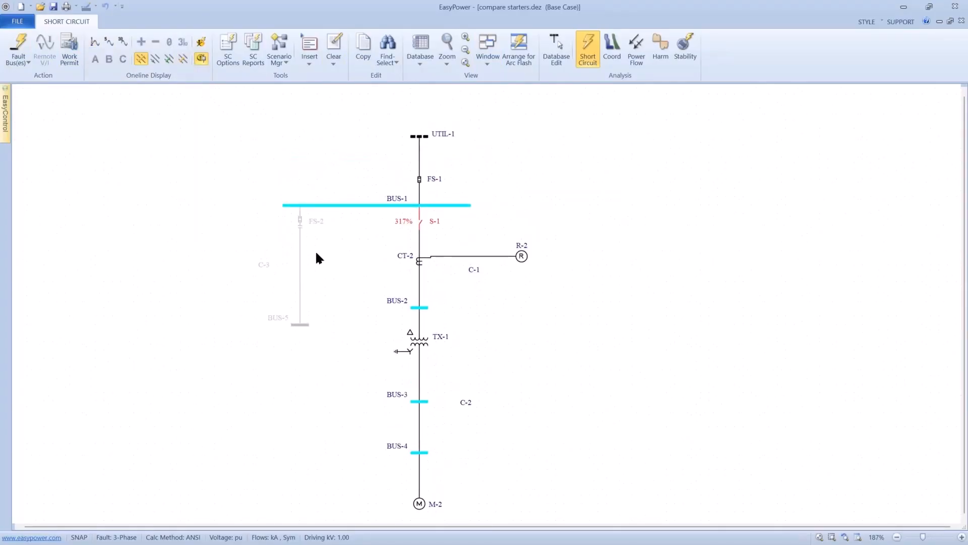
scroll(316, 250, "up", 1)
mouse_move(446, 215)
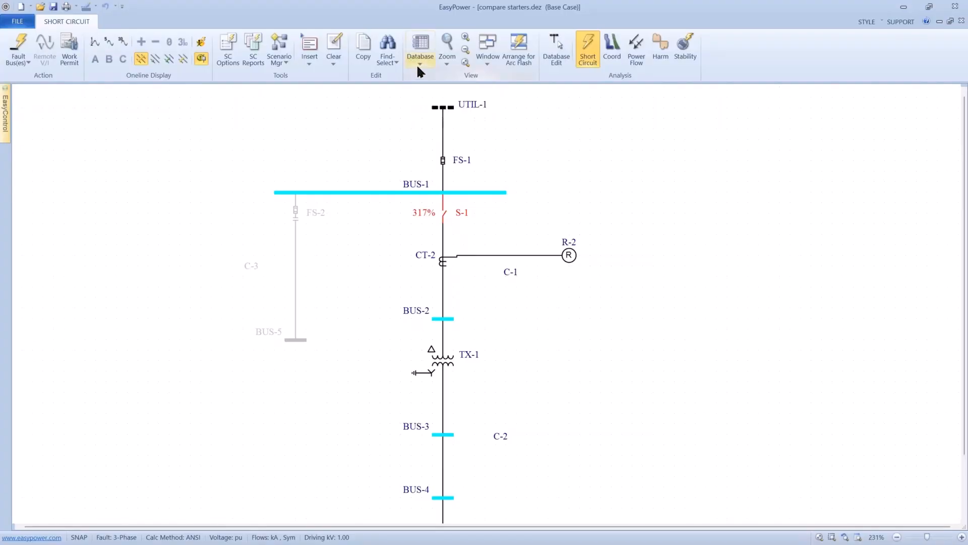
- Bring up the Equipment Duty Report for compare starters.dez, and switch back to the presentation to advance its slide
left_click(482, 60)
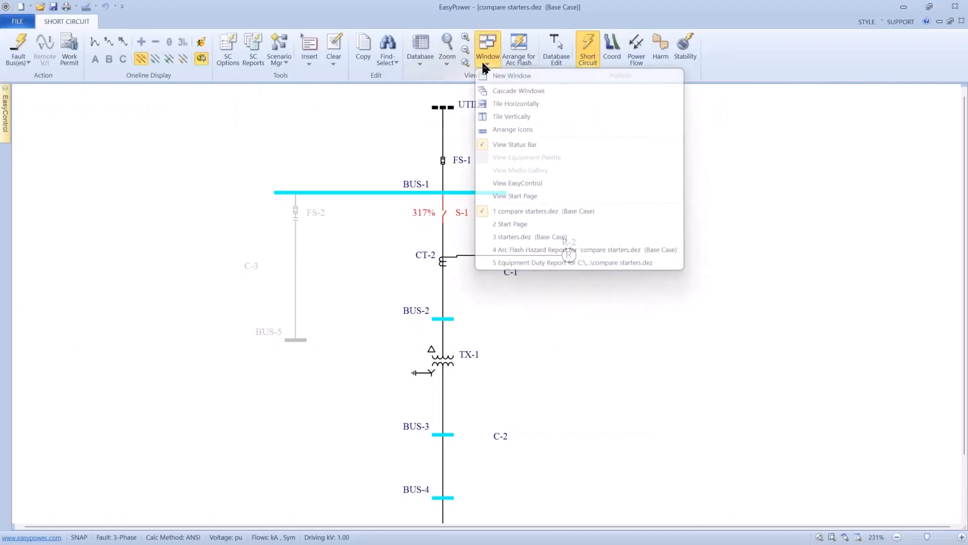
left_click(494, 262)
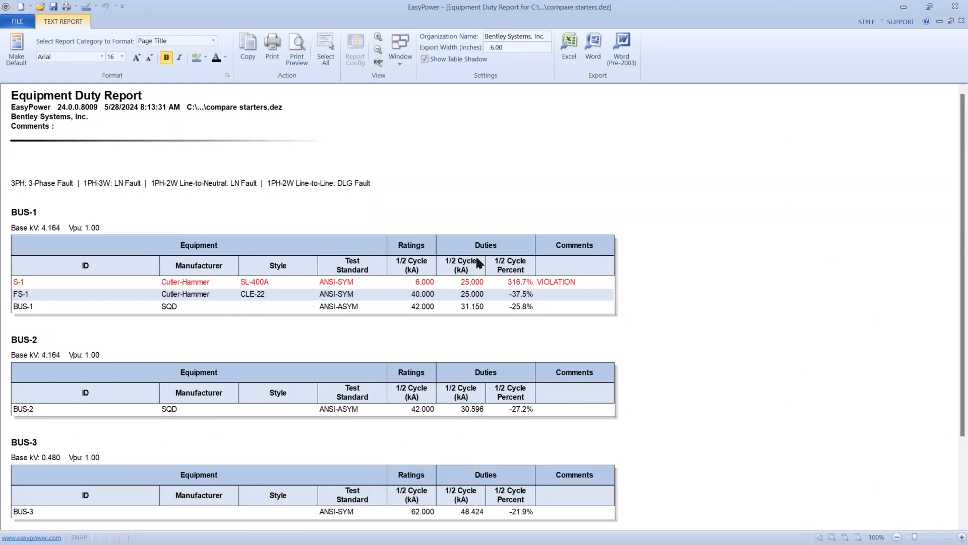
key("alt+Tab")
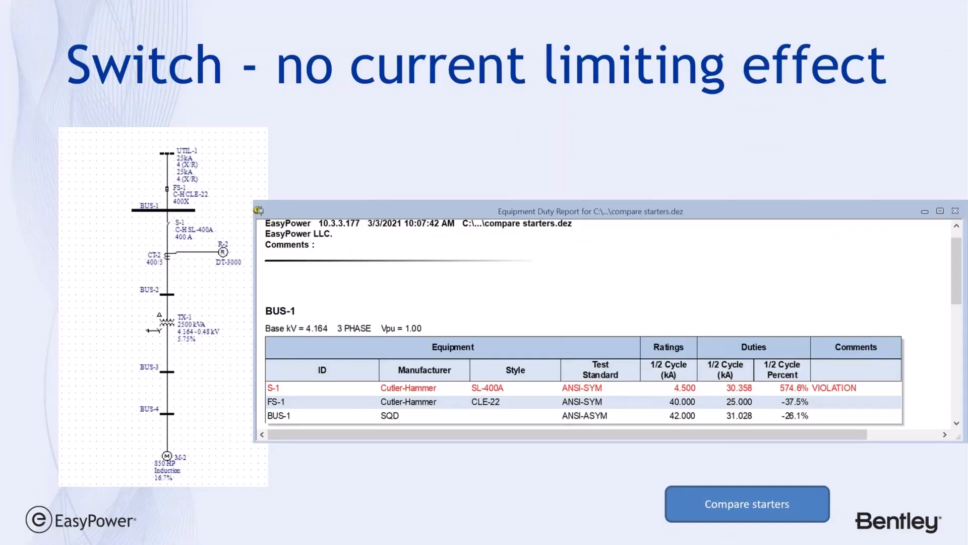
left_click(332, 158)
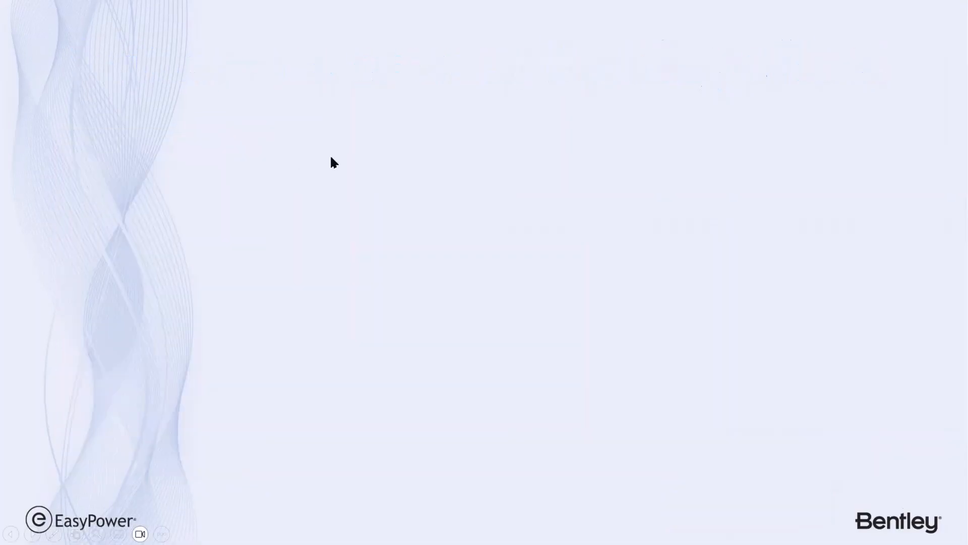
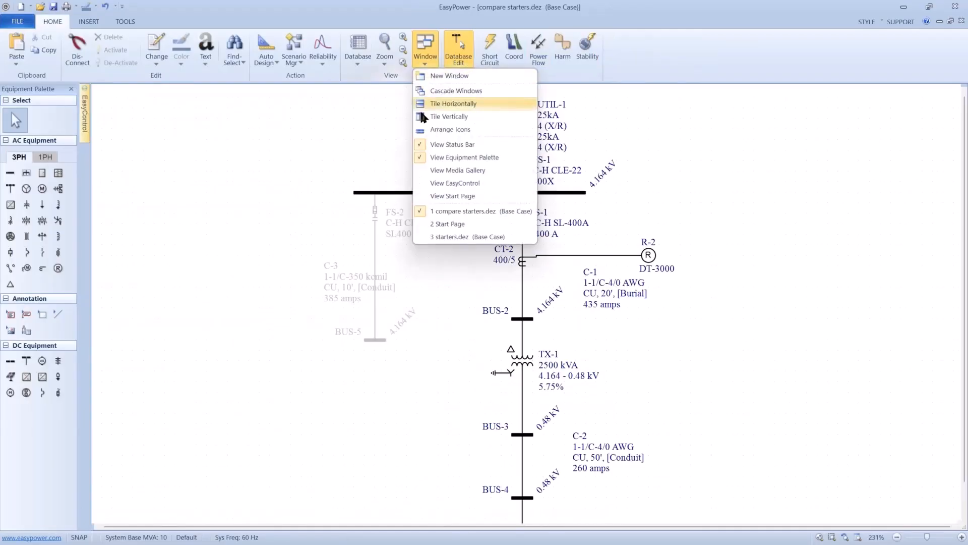
- Switch to the starters.dez one-line and extend BUS-1 outward to make room for another device beside FS-1
left_click(445, 237)
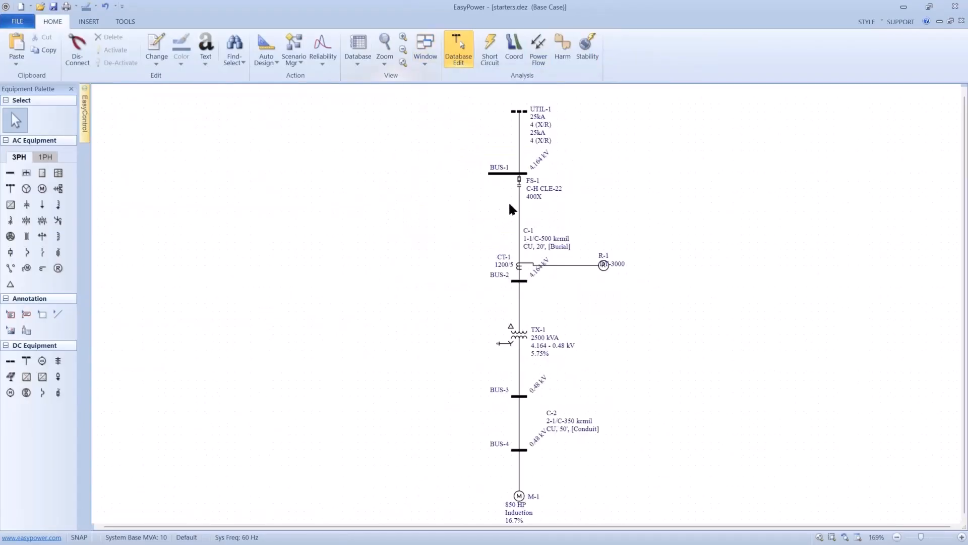
scroll(526, 187, "up", 1)
scroll(526, 184, "up", 1)
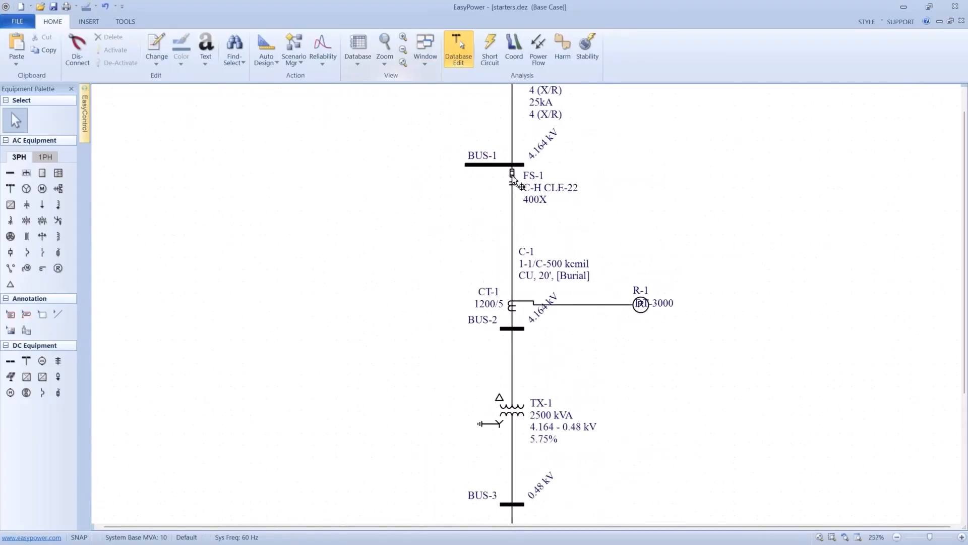
left_click_drag(464, 165, 313, 165)
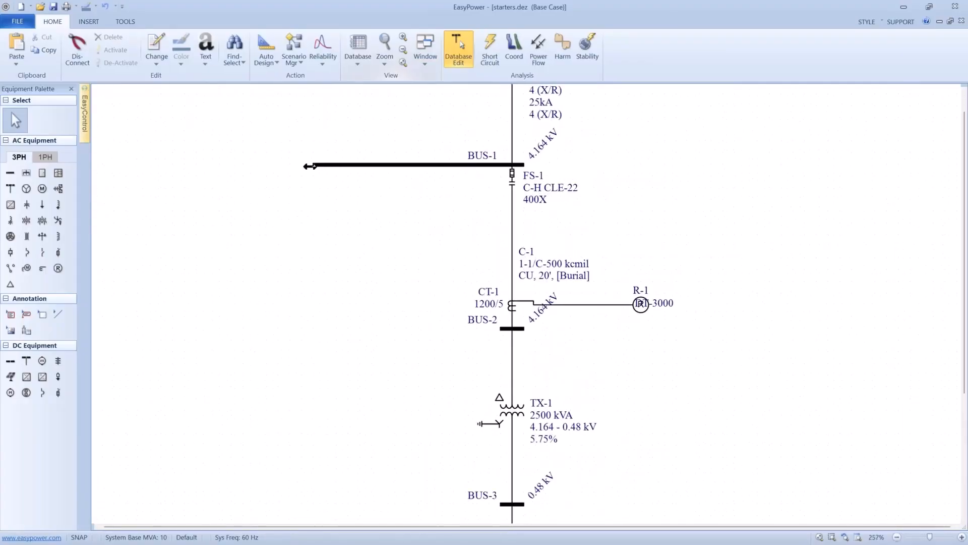
- Place a new fused switch beneath the free end of BUS-1 and open its data
left_click(59, 250)
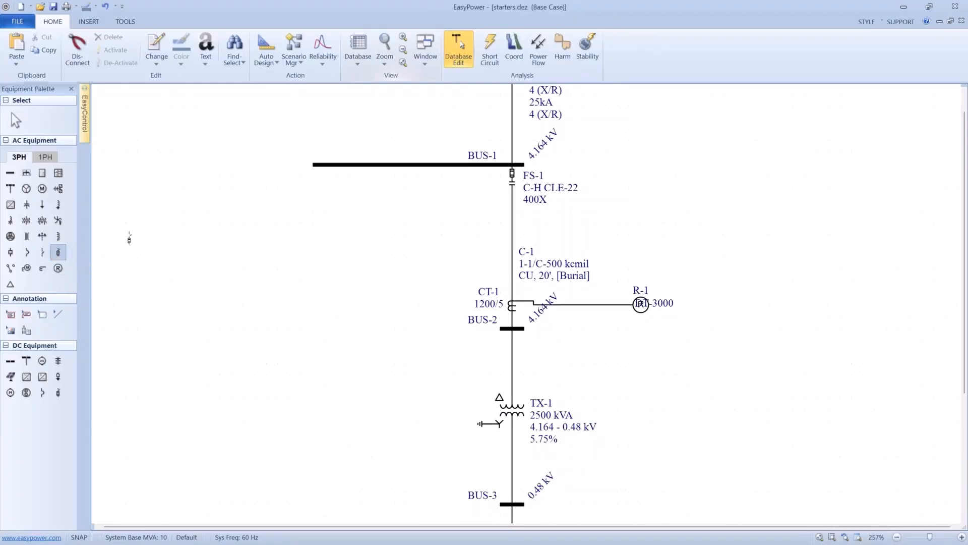
left_click(327, 176)
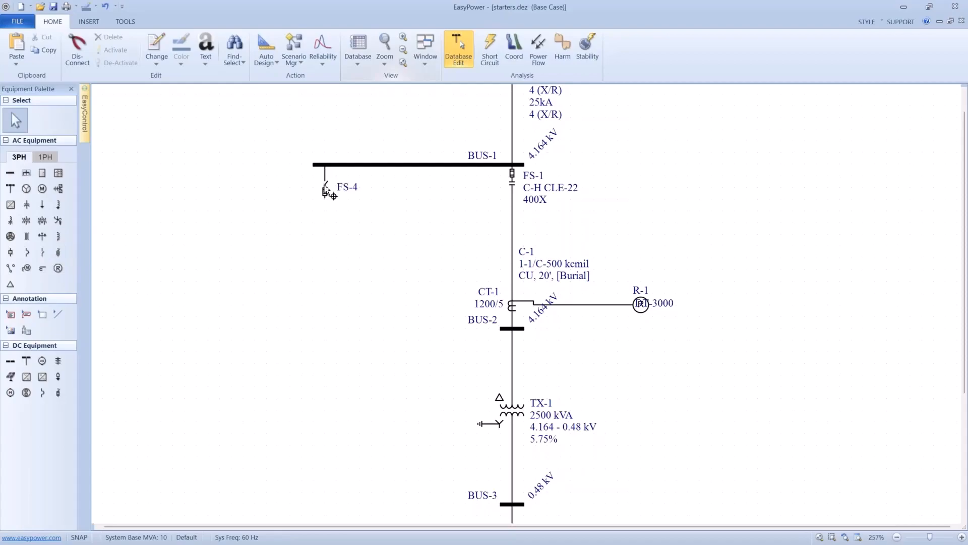
left_click(325, 187)
double_click(324, 186)
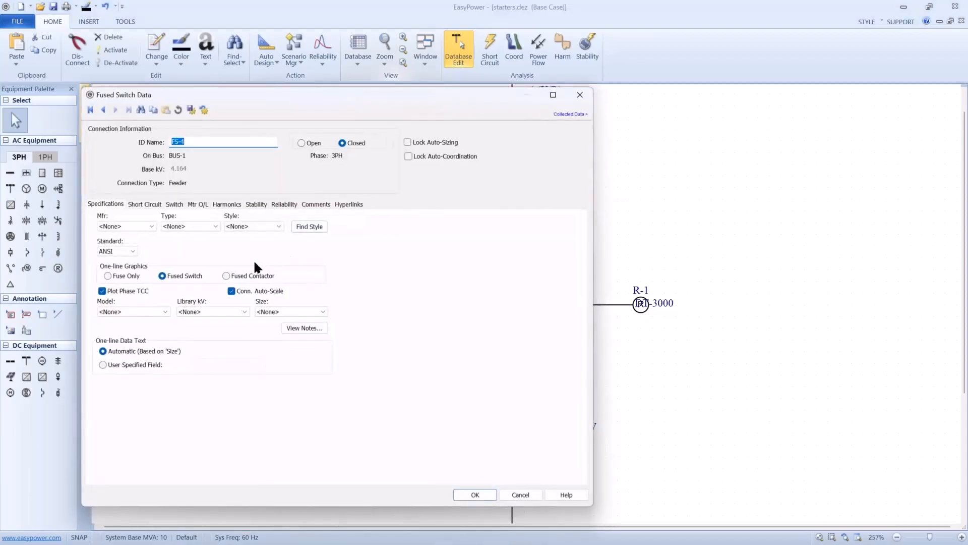
- Configure the new fused switch as a fused contactor with Cutler-Hammer, type CL, style CLE-22 and size 400X
left_click(227, 276)
left_click(149, 226)
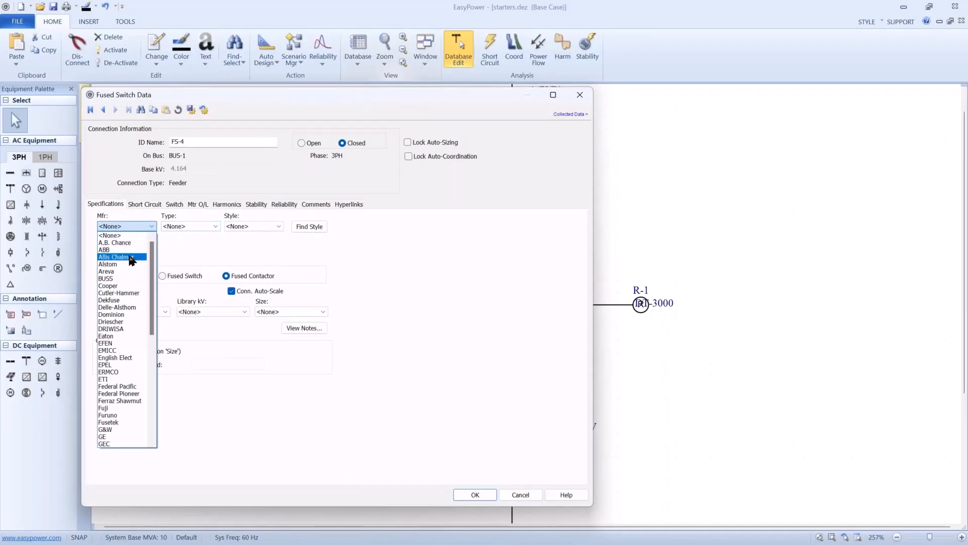
left_click(123, 293)
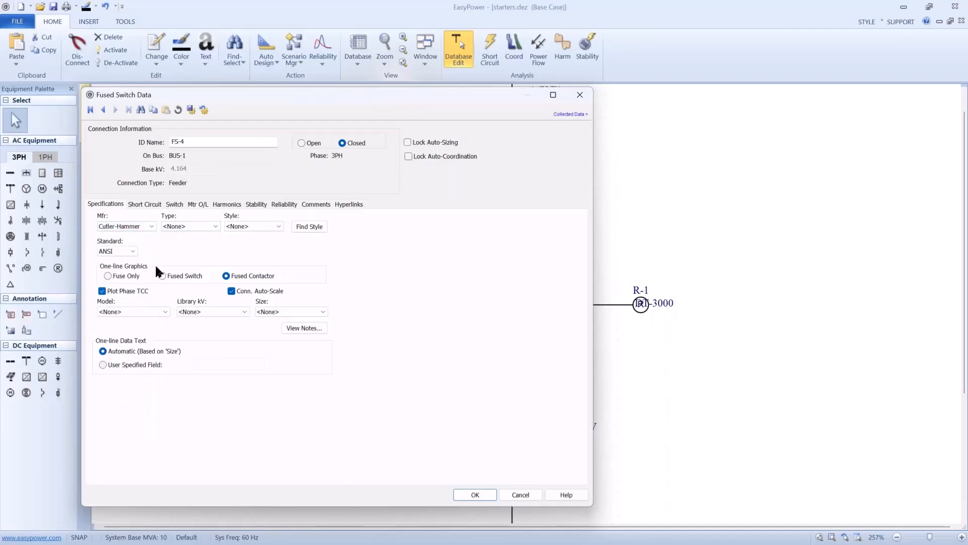
left_click(210, 225)
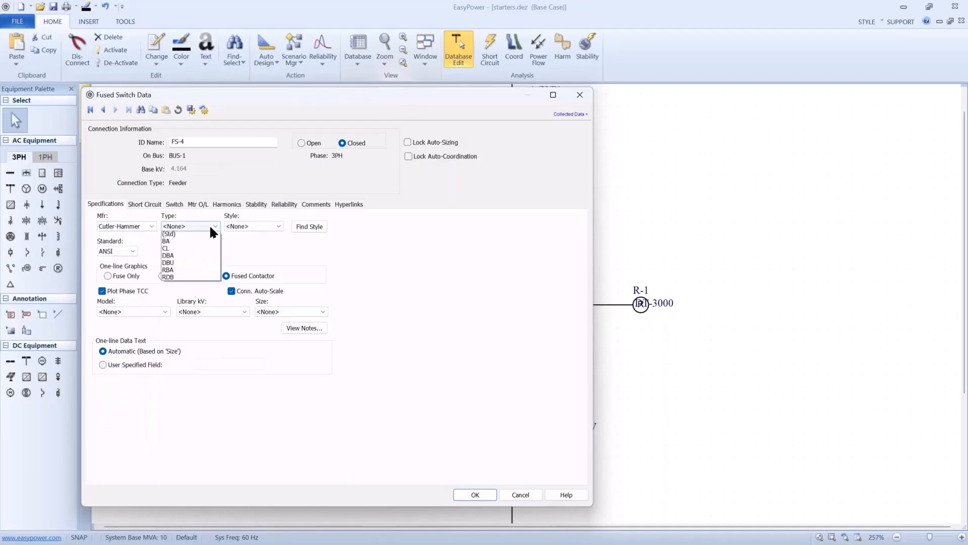
left_click(208, 258)
left_click(279, 226)
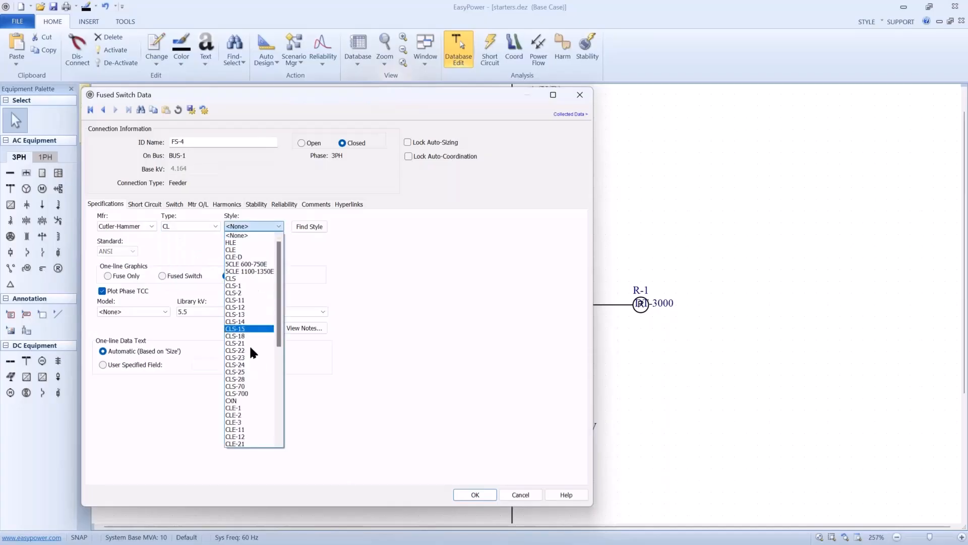
left_click(278, 376)
scroll(275, 376, "down", 3)
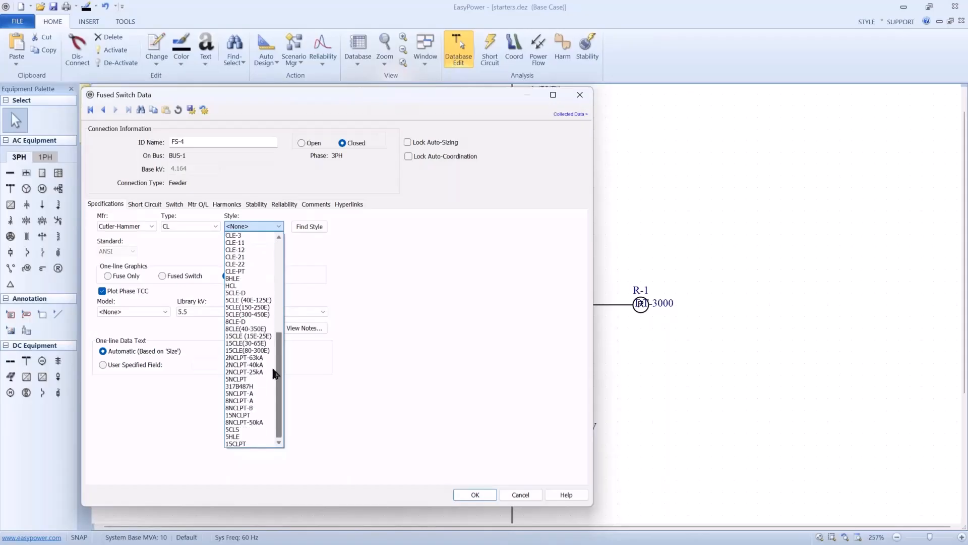
left_click(236, 264)
left_click(266, 311)
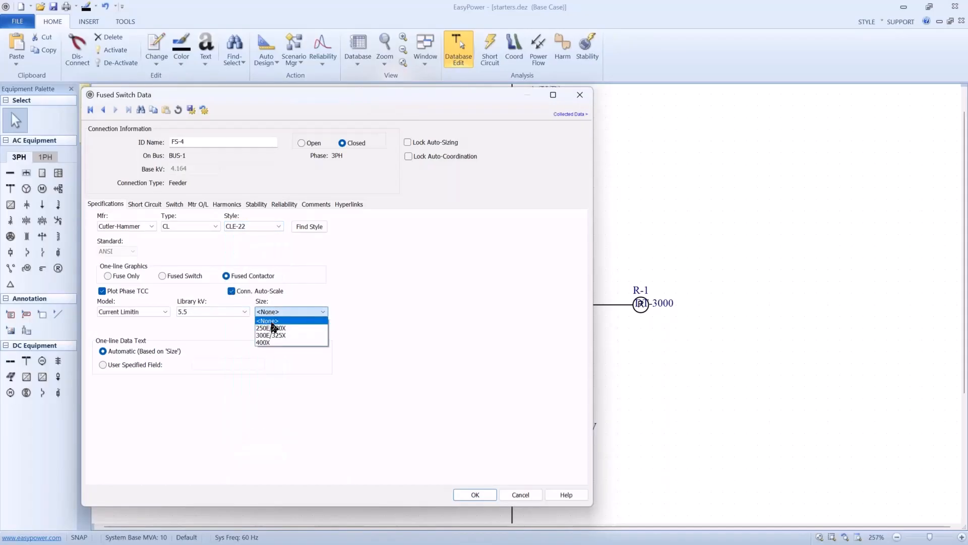
left_click(276, 344)
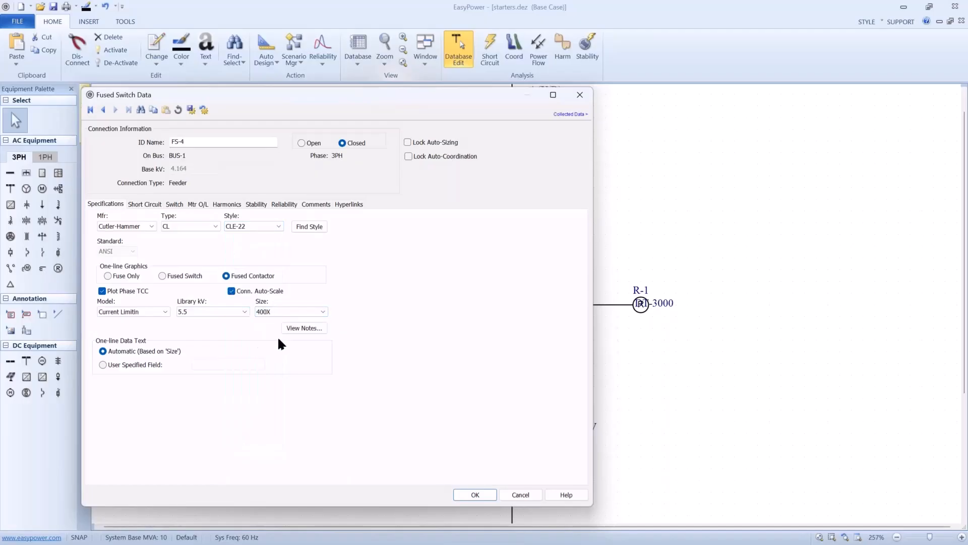
- Read the library notes for the CLE-22 fuse and close them
left_click(295, 330)
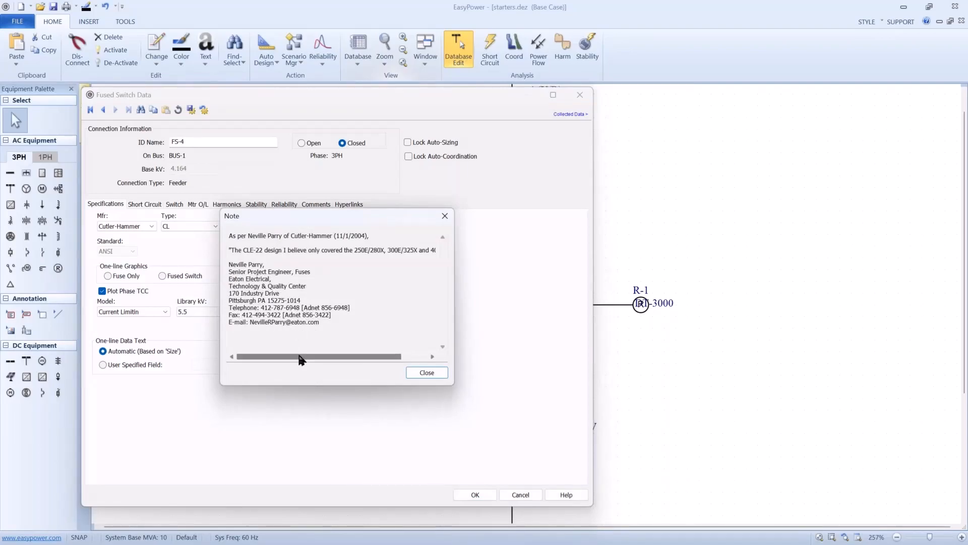
mouse_move(298, 356)
left_mouse_down()
mouse_move(335, 361)
mouse_move(306, 358)
left_mouse_up()
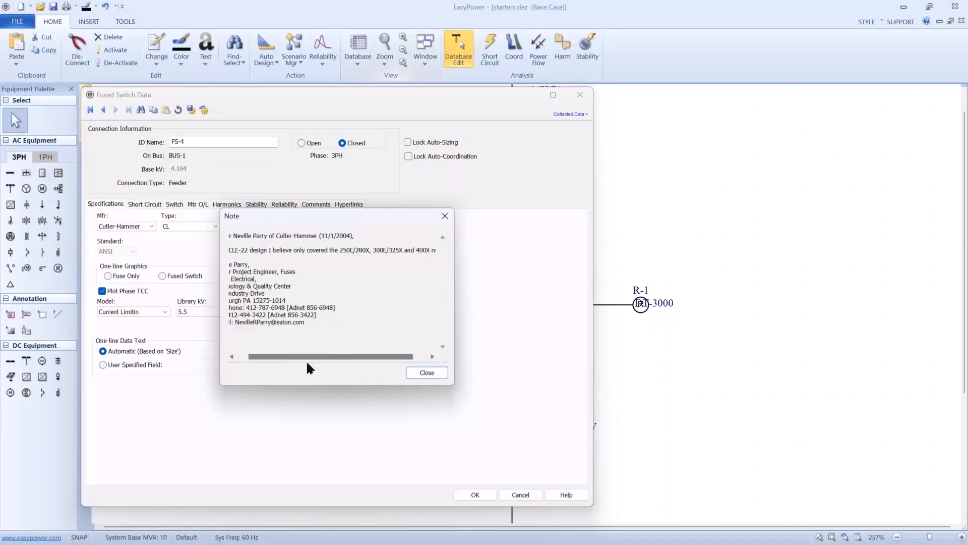
left_click(418, 375)
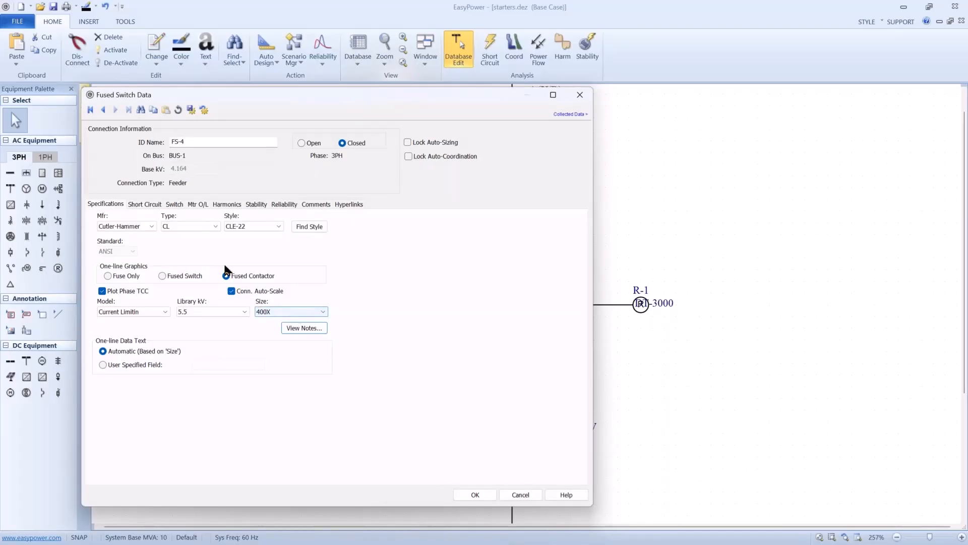
- Try toggling auto-calculation of the new contactor's short-circuit and switch ratings, and cancel its data changes
left_click(153, 205)
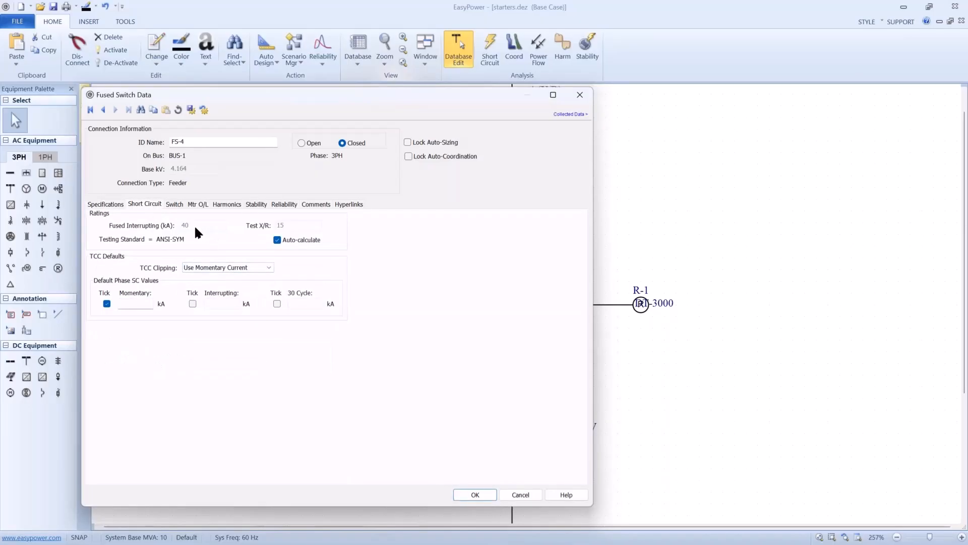
left_click(276, 240)
type("1")
left_click(277, 241)
left_click(175, 205)
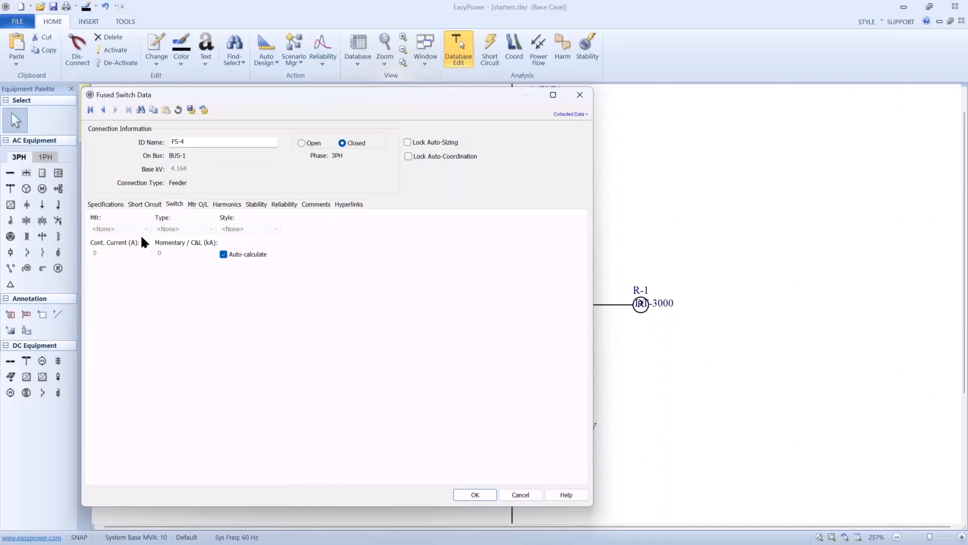
left_click(224, 257)
left_click(517, 492)
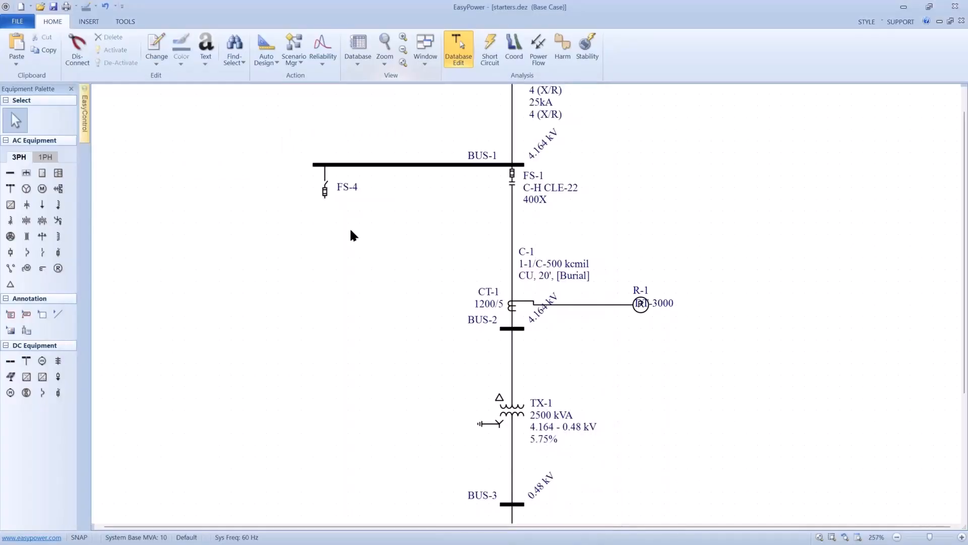
- Delete the newly placed fused switch FS-4 from BUS-1
left_click(325, 200)
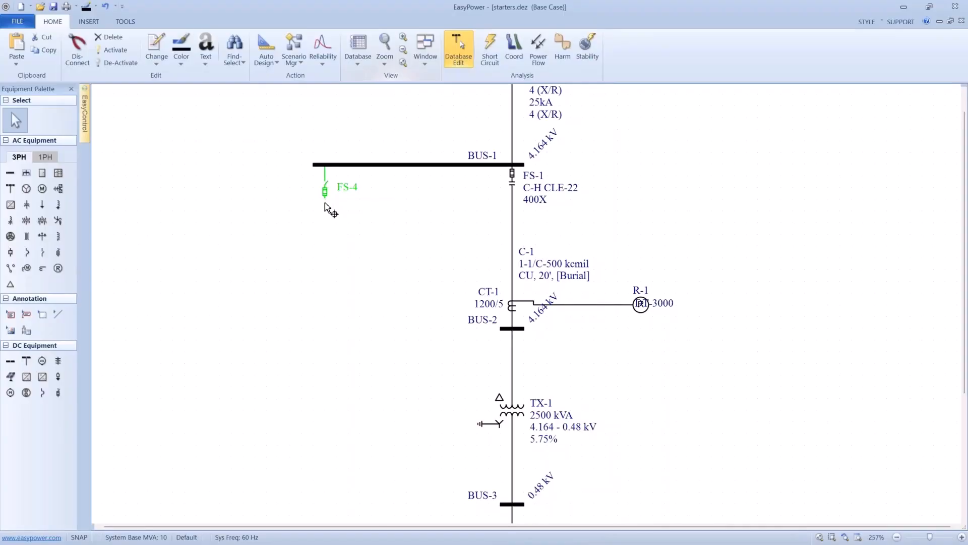
key("Delete")
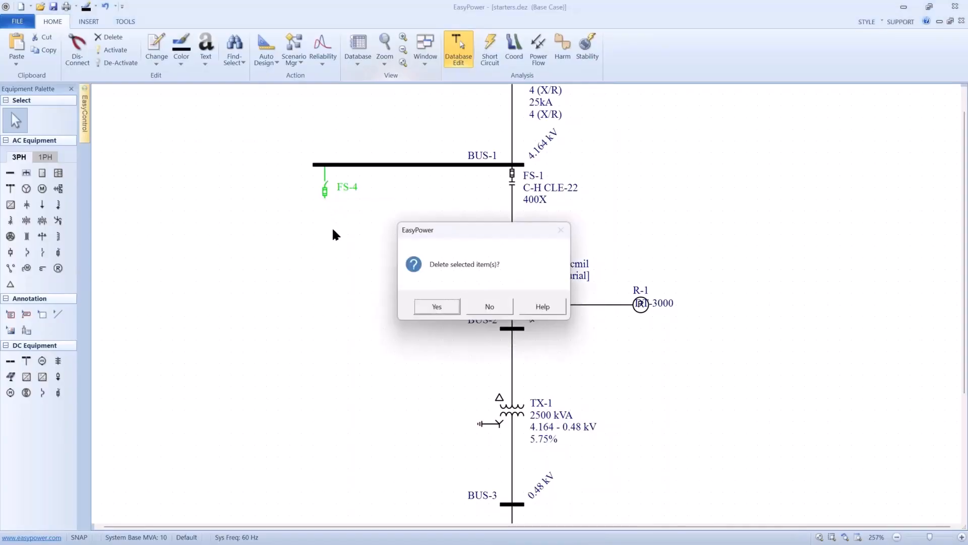
left_click(426, 307)
- Review FS-1's switch ratings and fuse specifications, and turn on auto-calculation of its short-circuit ratings
left_click(518, 191)
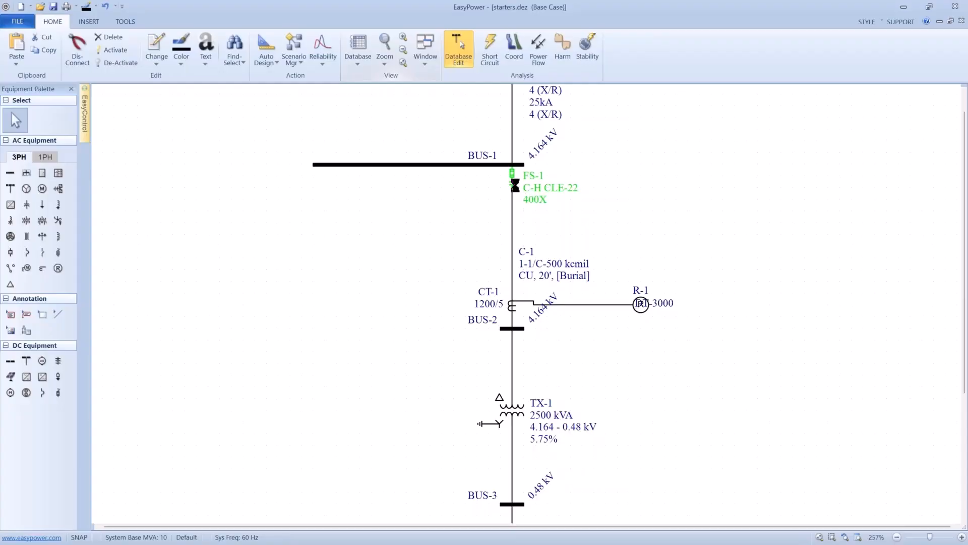
double_click(517, 187)
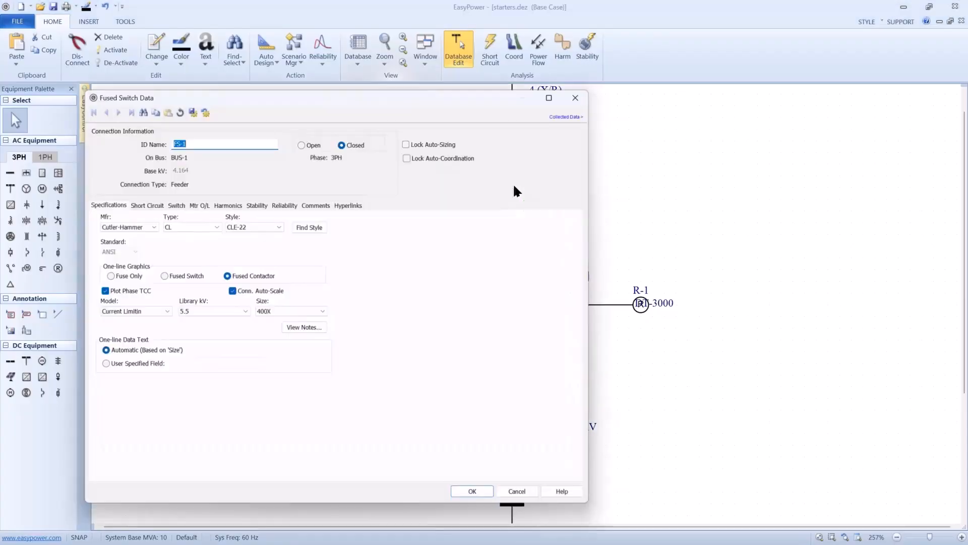
left_click(169, 203)
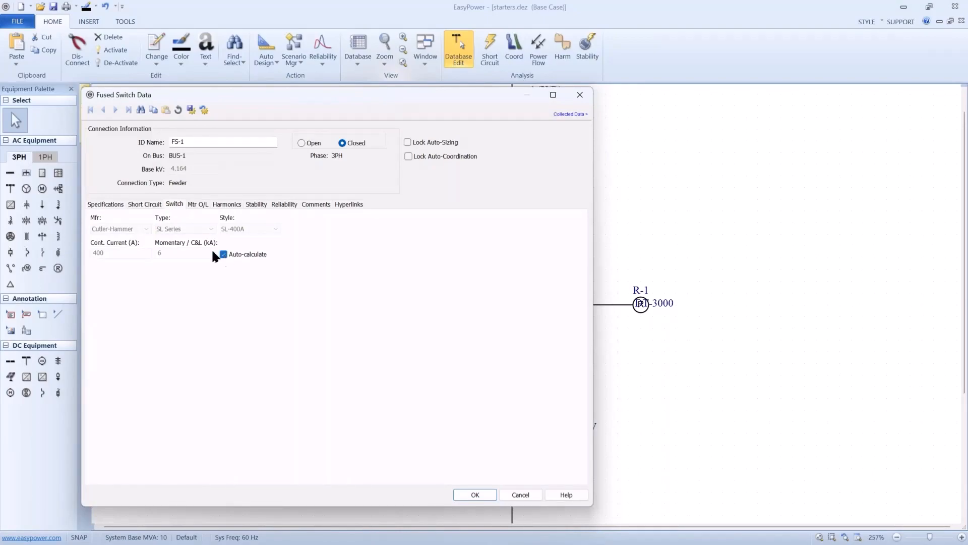
left_click(120, 204)
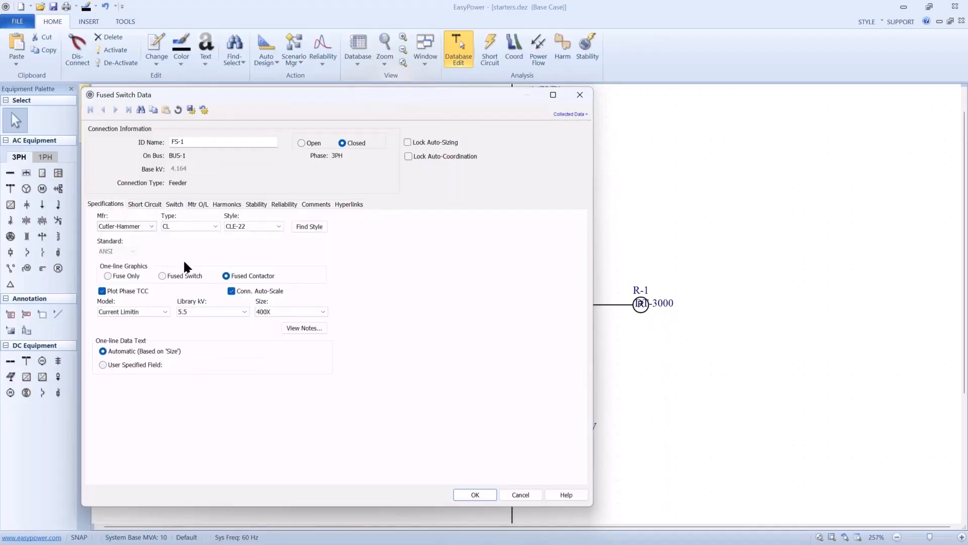
left_click(146, 204)
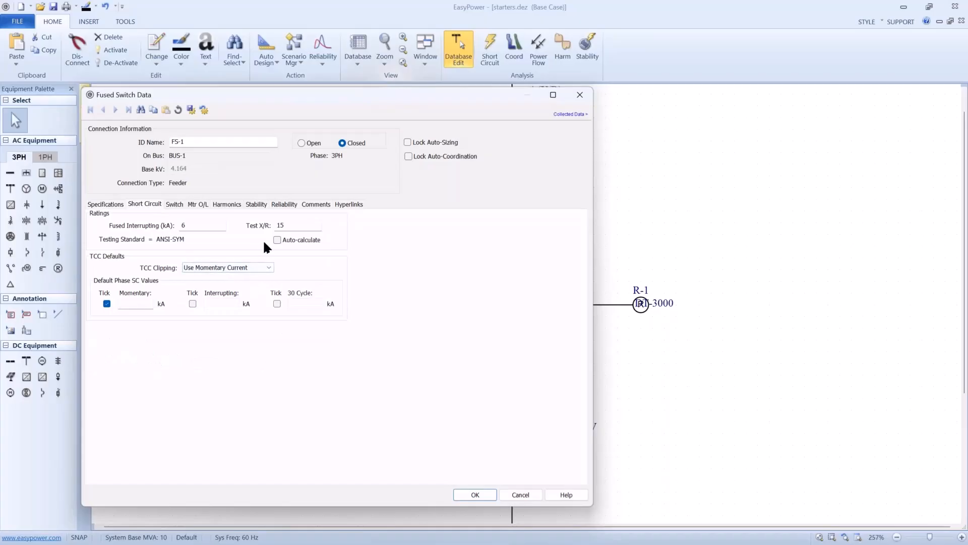
left_click(277, 240)
left_click(470, 496)
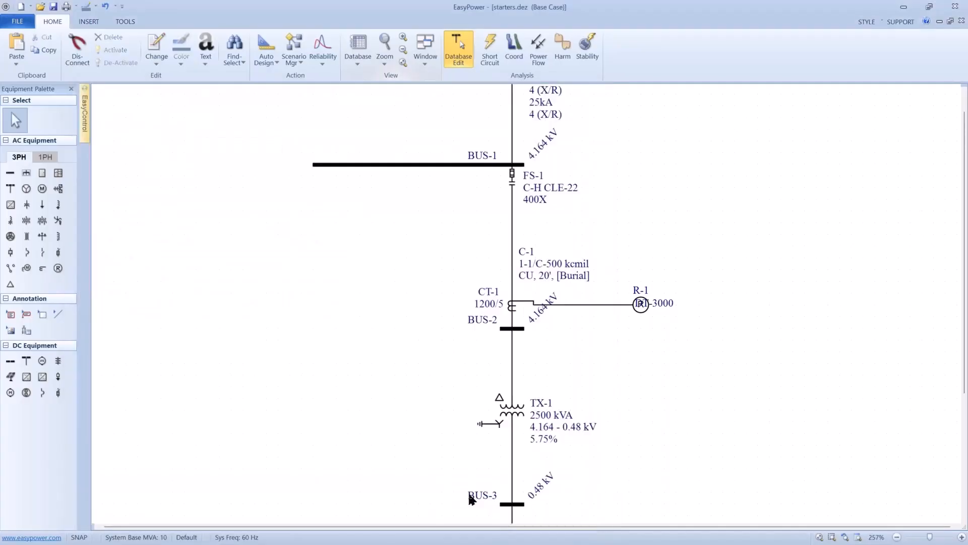
- Run a short-circuit analysis with all buses faulted in starters.dez and display equipment duty on the one-line
scroll(455, 437, "down", 3)
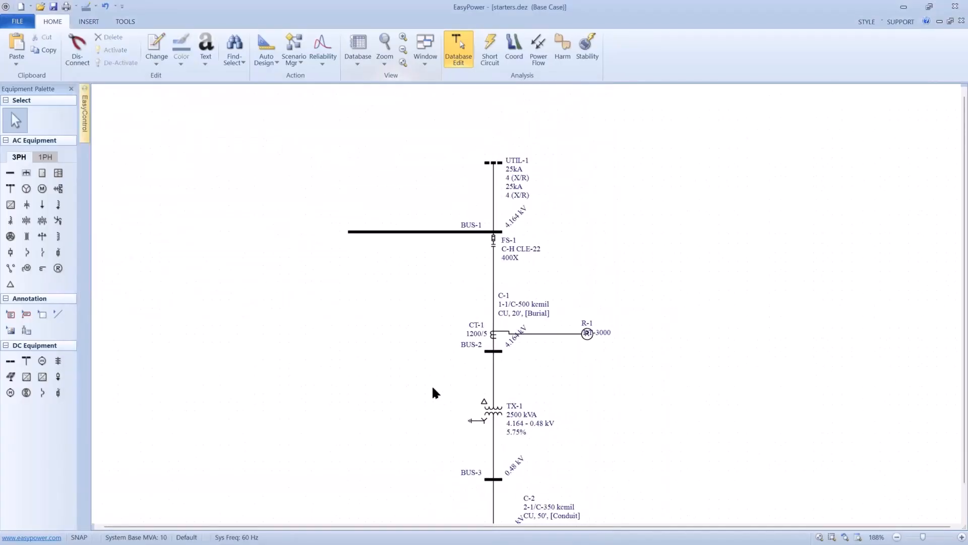
scroll(416, 351, "down", 2)
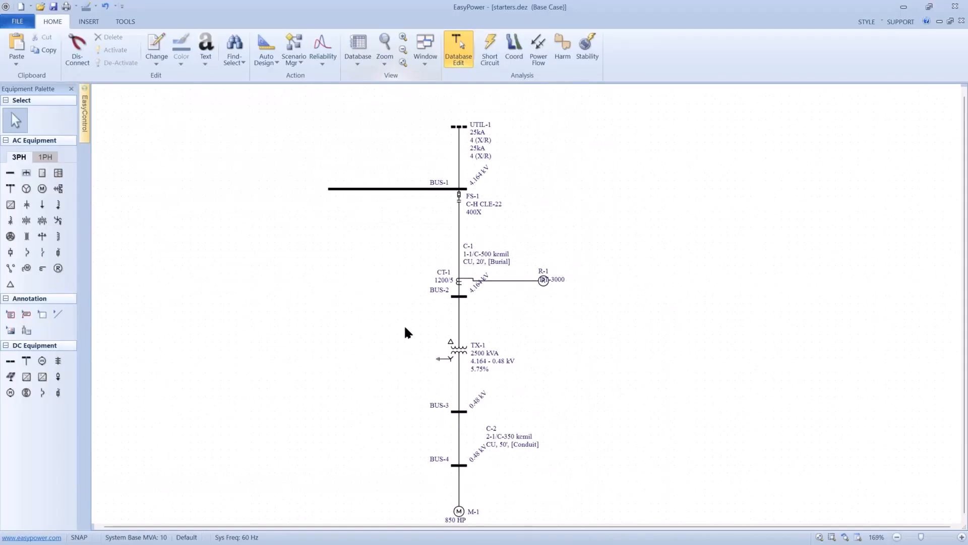
left_click(500, 50)
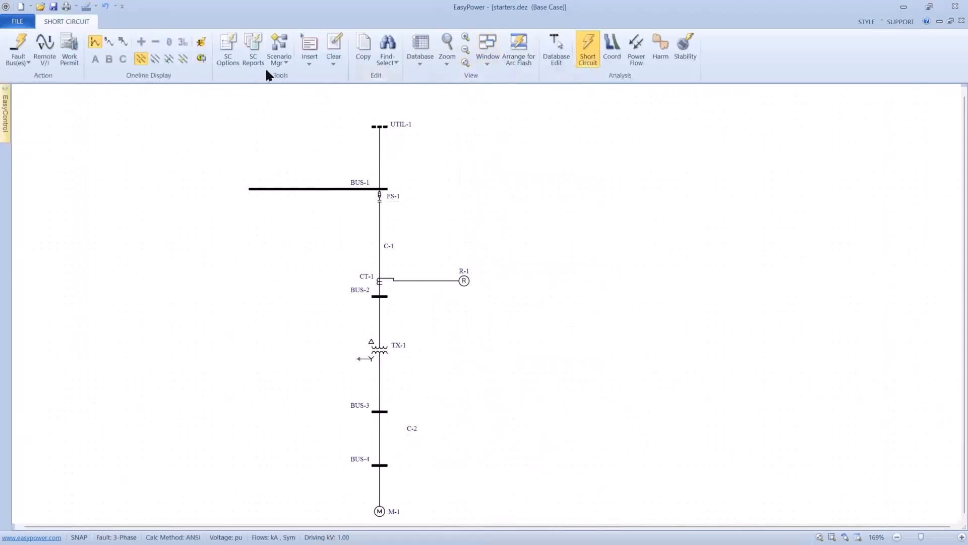
left_click(22, 41)
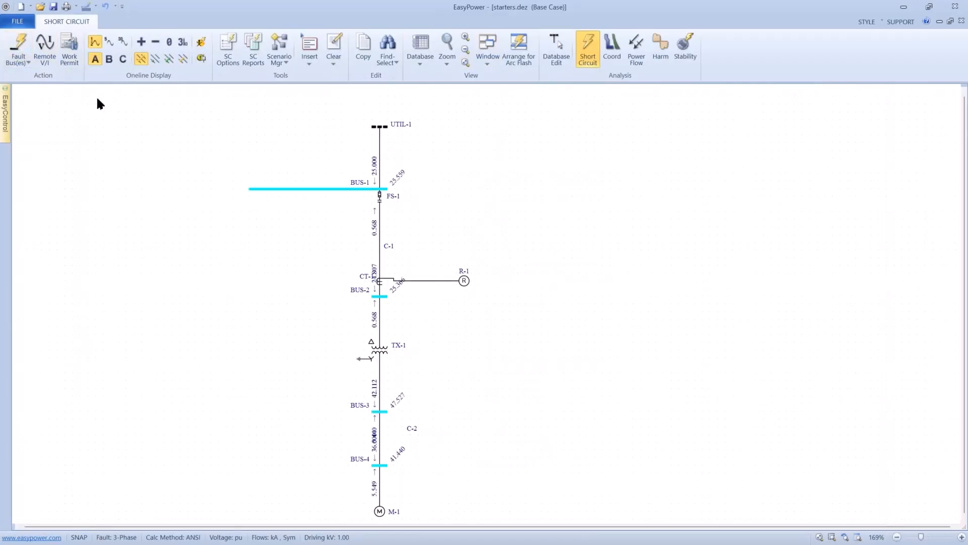
left_click(200, 58)
scroll(320, 202, "up", 1)
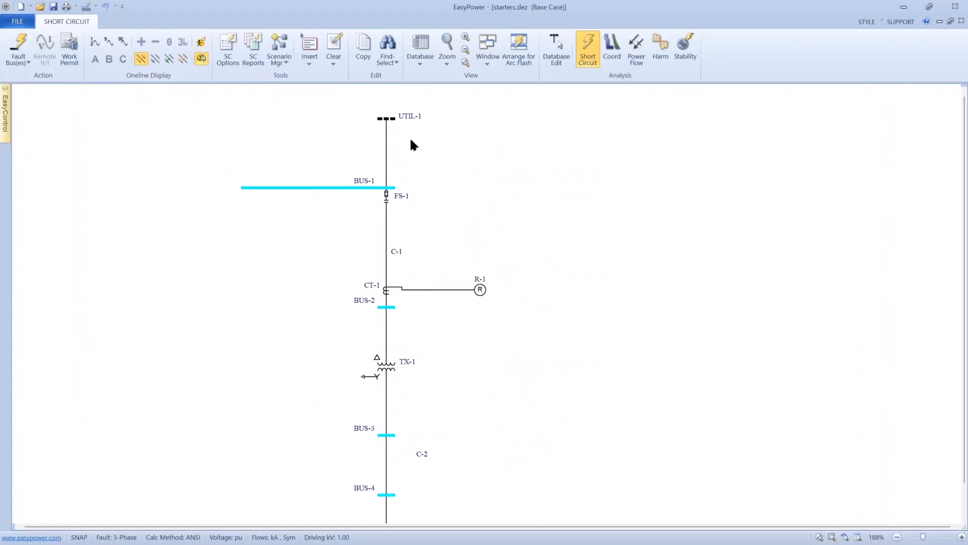
- Open the Equipment Duty Report for starters.dez, compare the FS-1 and bus ratings with their duties, and close the report
left_click(487, 60)
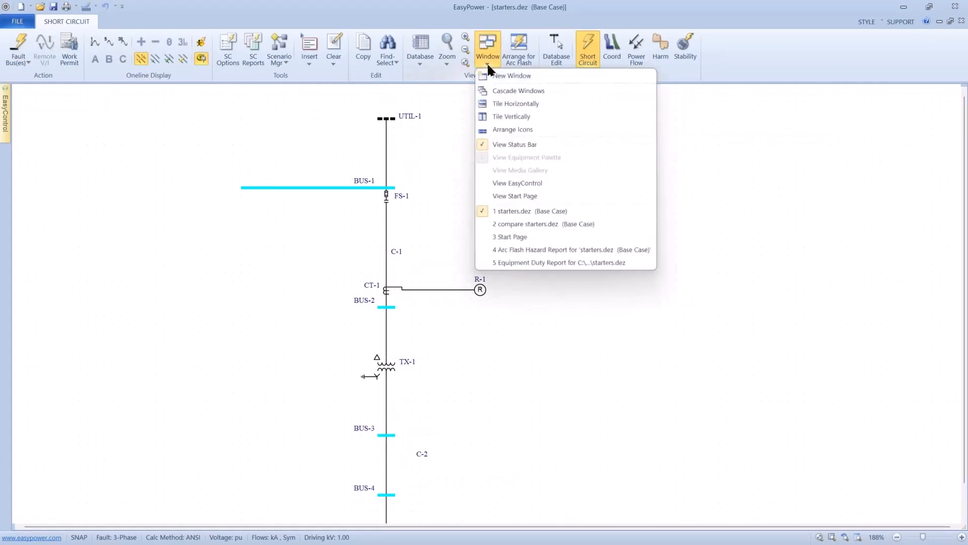
left_click(525, 256)
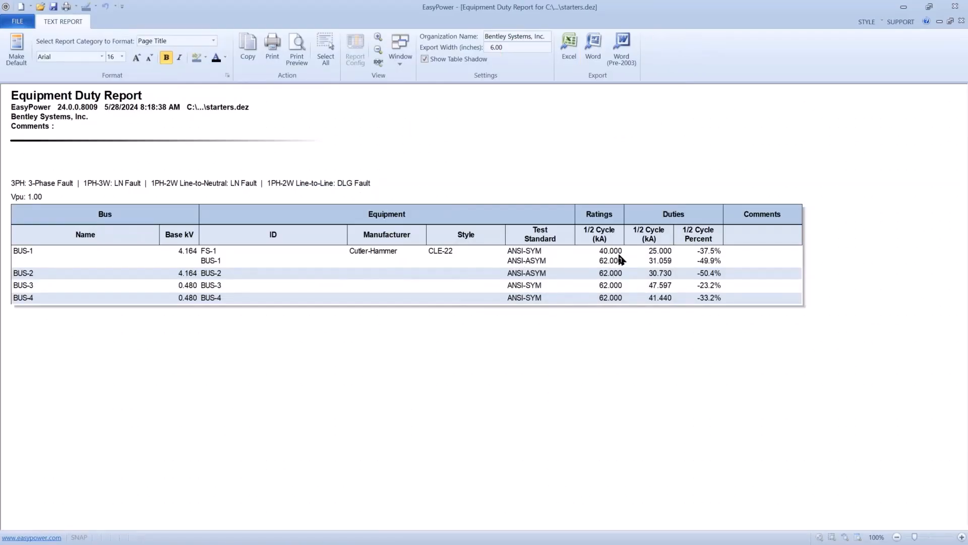
left_click(32, 22)
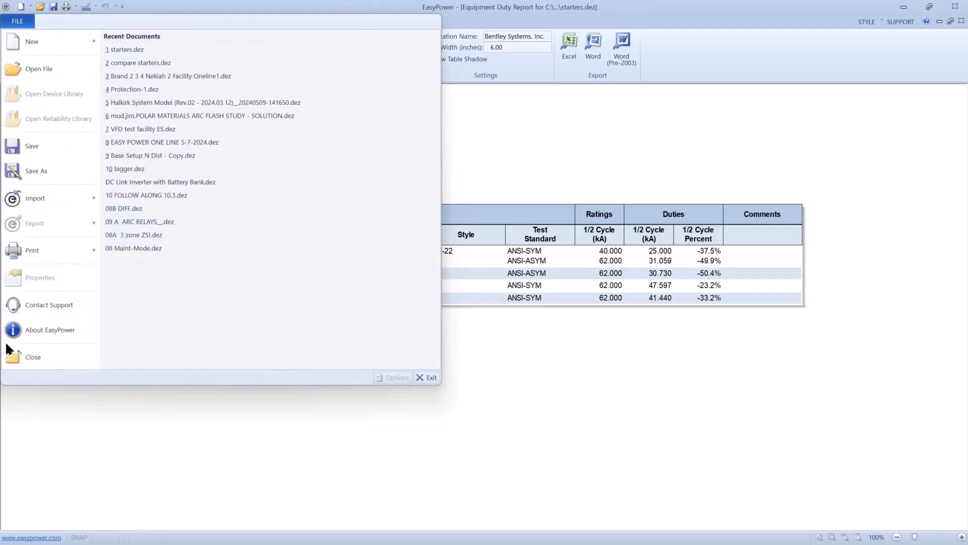
left_click(9, 350)
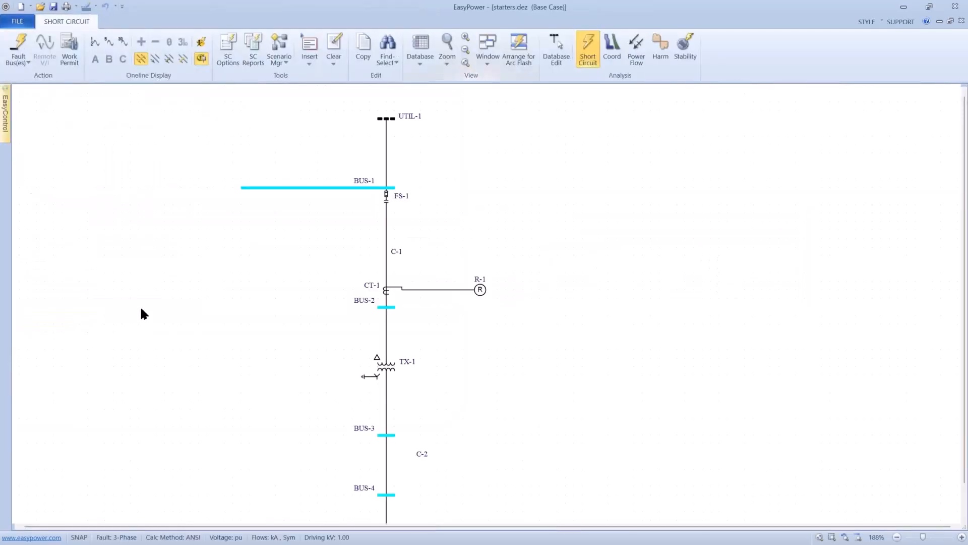
- Return the starters.dez one-line from short-circuit analysis to database editing
scroll(143, 313, "down", 2)
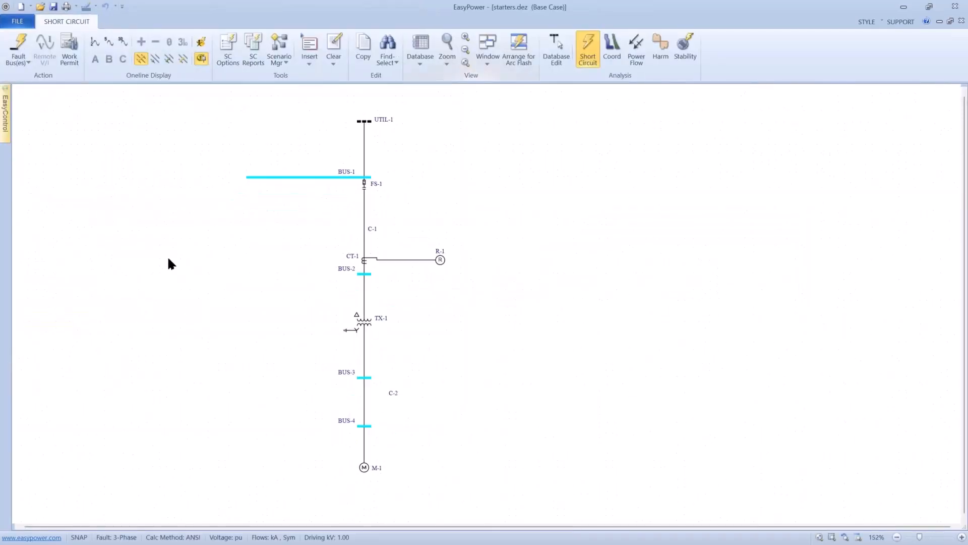
left_click_drag(196, 154, 550, 475)
left_click(557, 56)
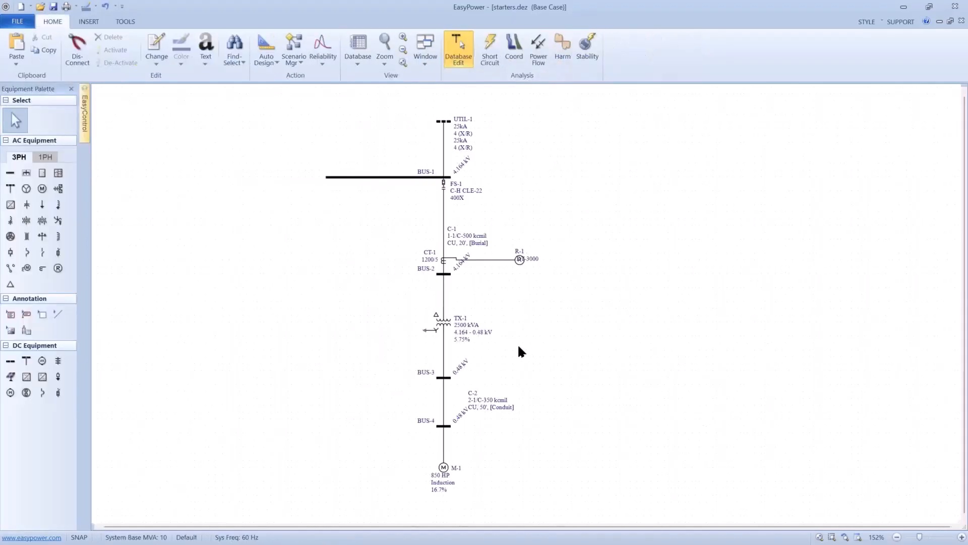
- Open the one-line text options for the Cable data text block and place the insertion point after Per Unit Impedances
scroll(519, 351, "up", 2)
scroll(491, 416, "up", 2)
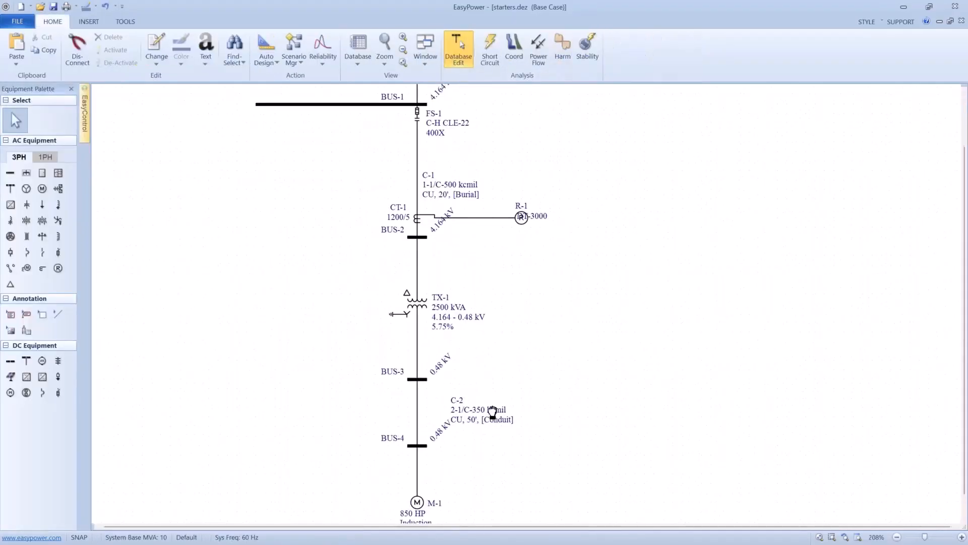
left_click_drag(493, 413, 506, 331)
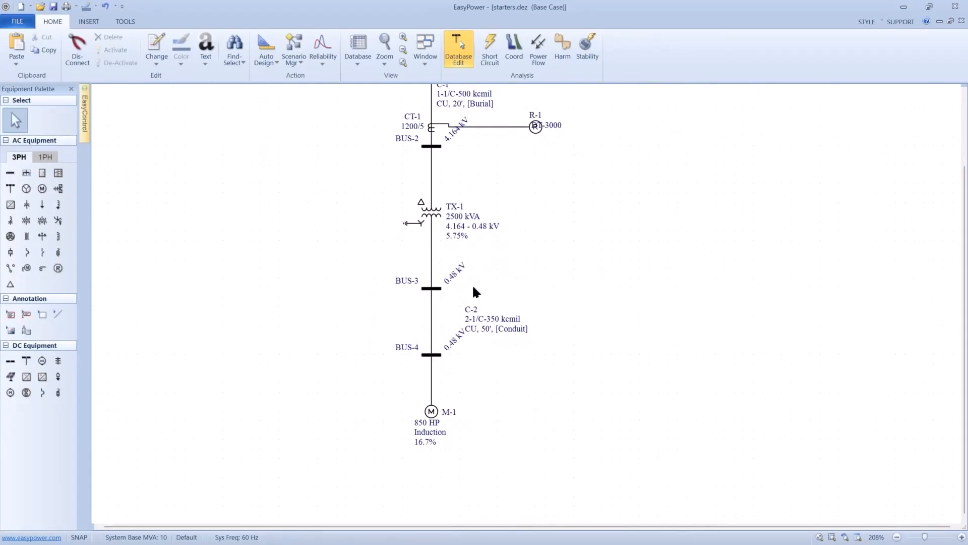
right_click(210, 255)
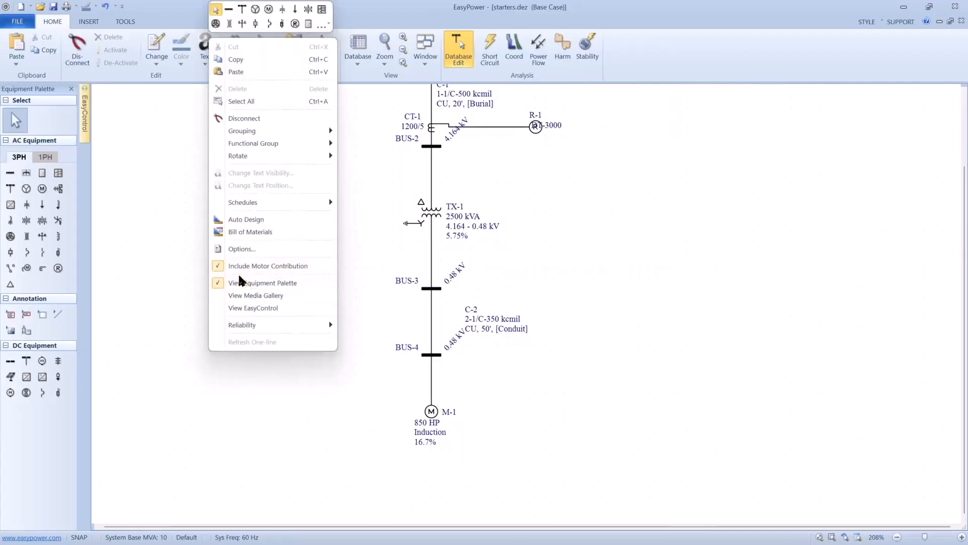
left_click(240, 250)
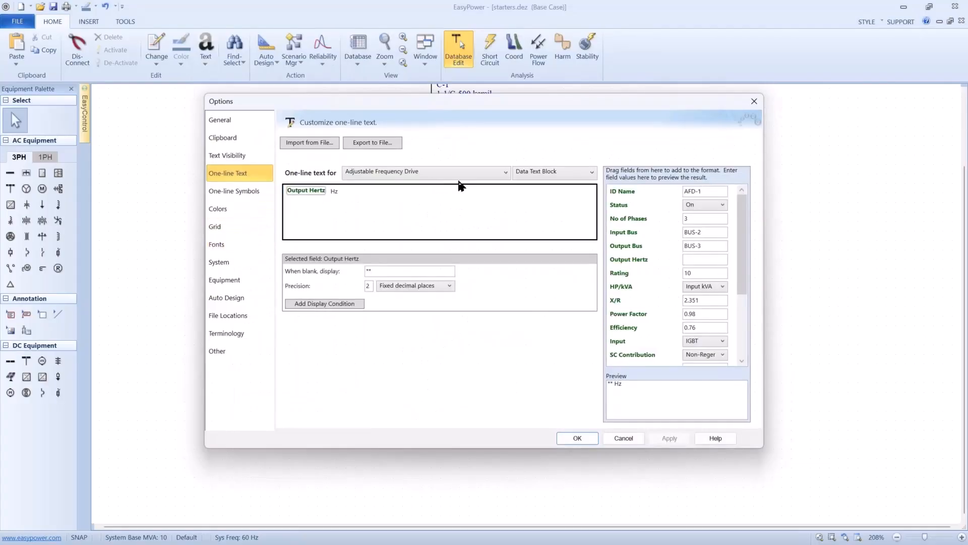
left_click(504, 172)
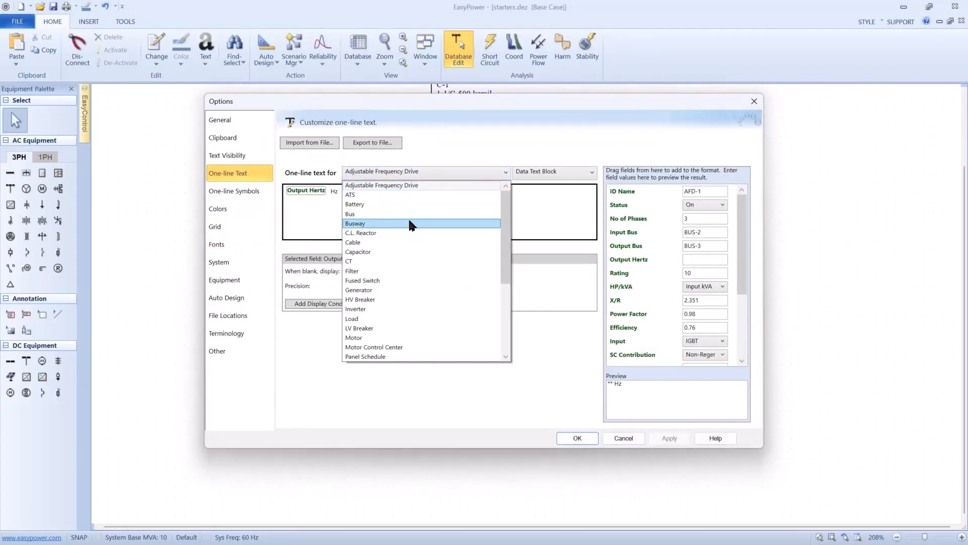
left_click(375, 243)
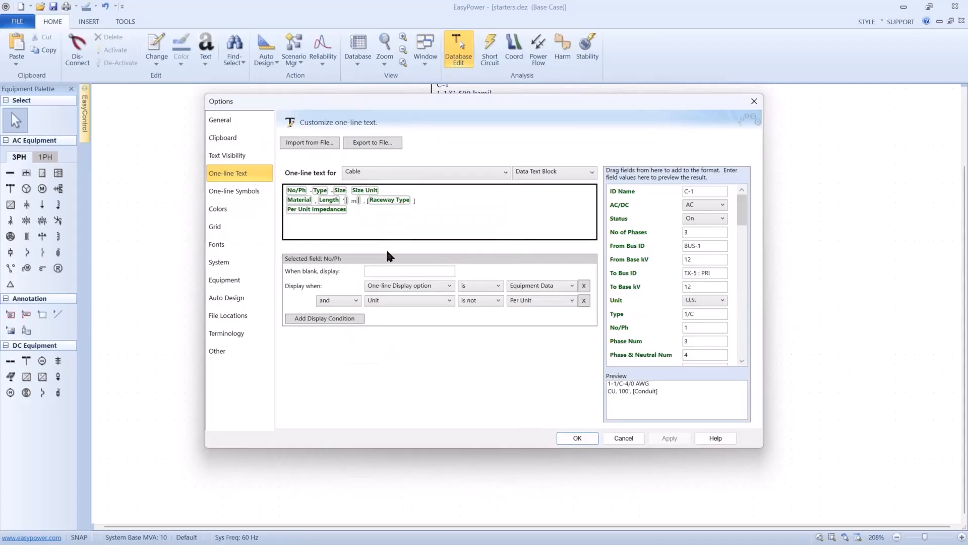
left_click(378, 213)
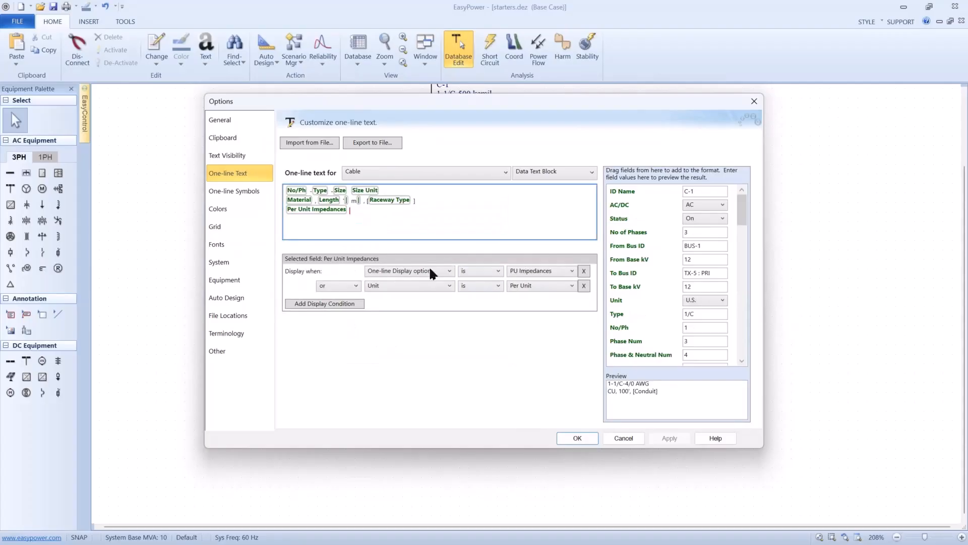
- Add the Rating (A) field on a new line of the cable text, followed by "amps", and accept the options
left_click(741, 348)
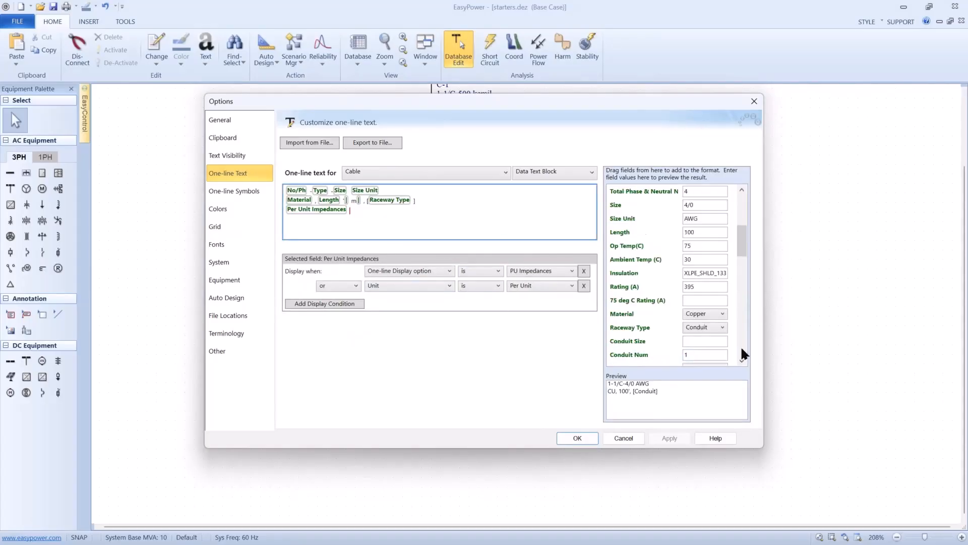
left_click(741, 348)
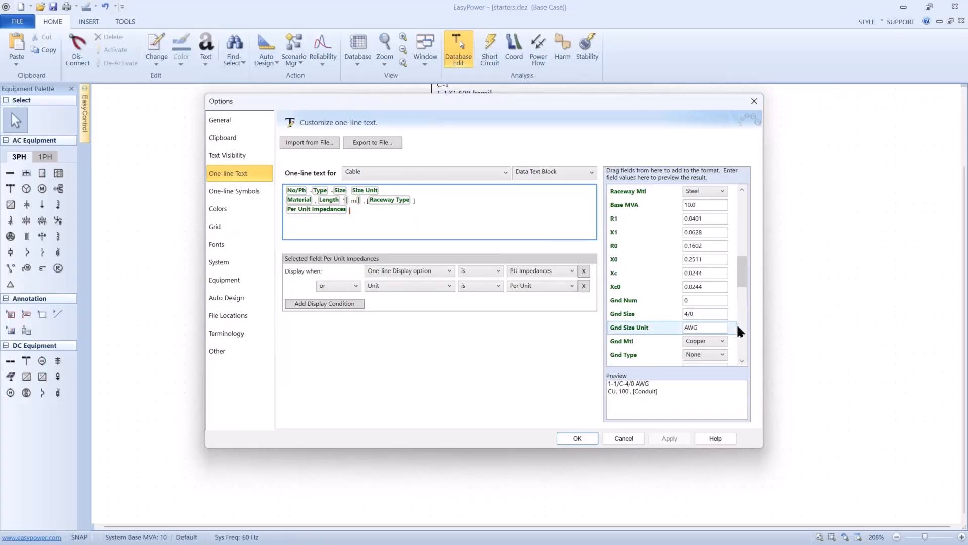
left_click(741, 335)
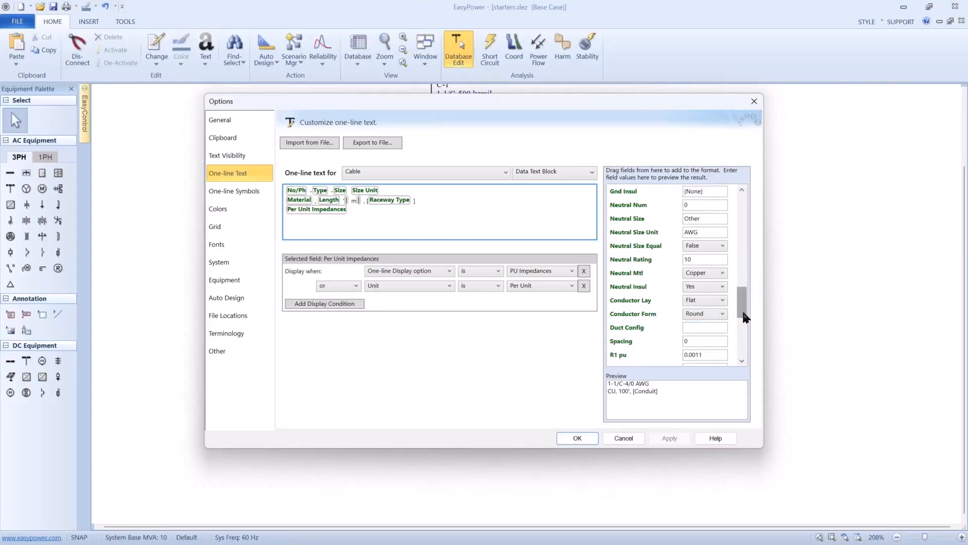
left_click_drag(743, 310, 744, 253)
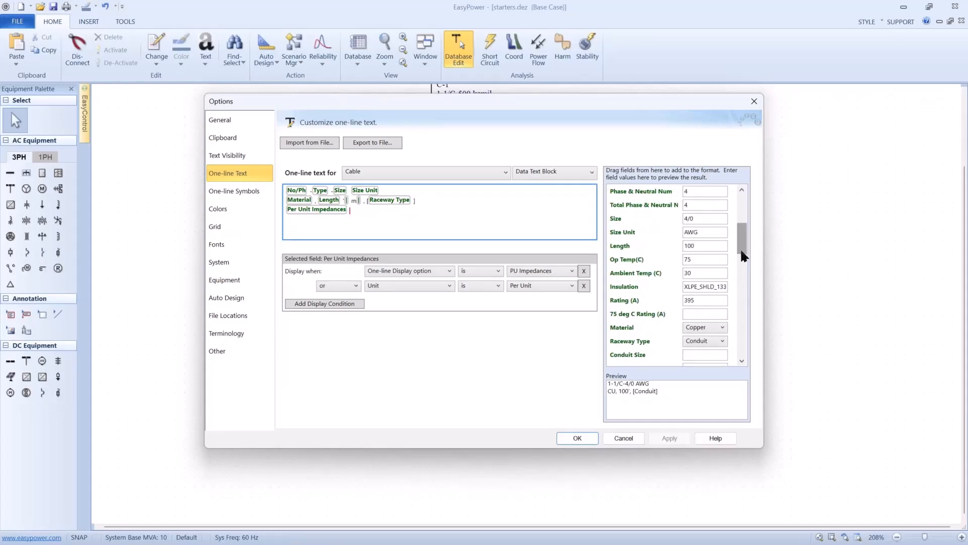
left_click_drag(642, 303, 410, 224)
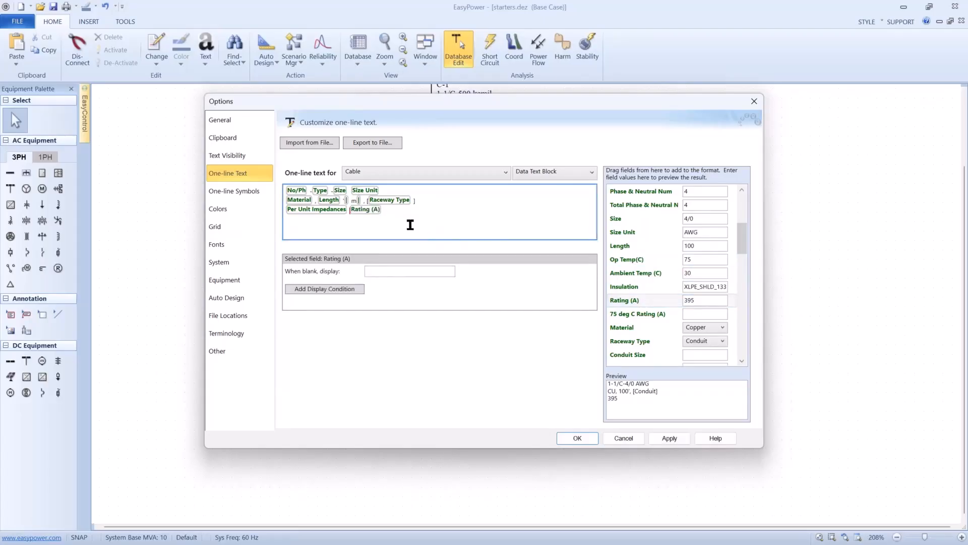
key("Return")
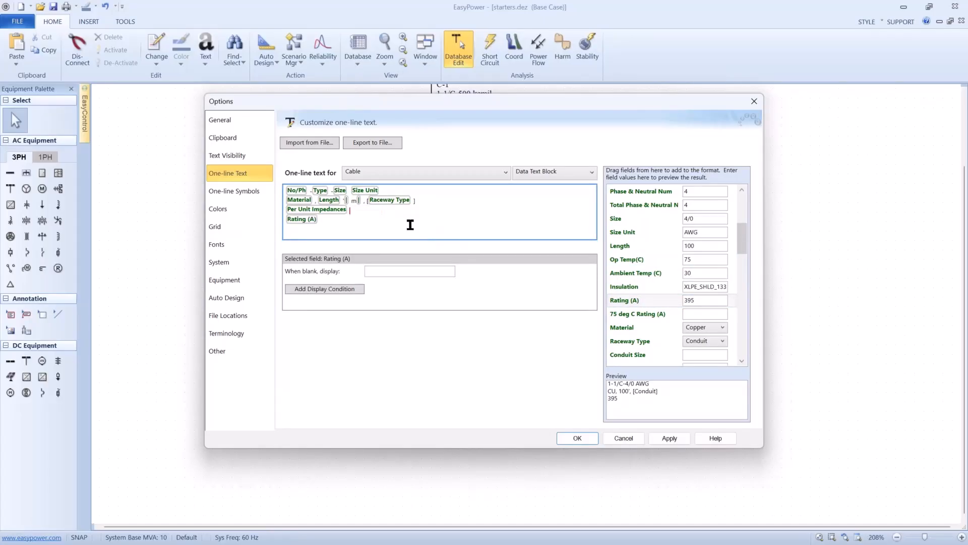
type("a")
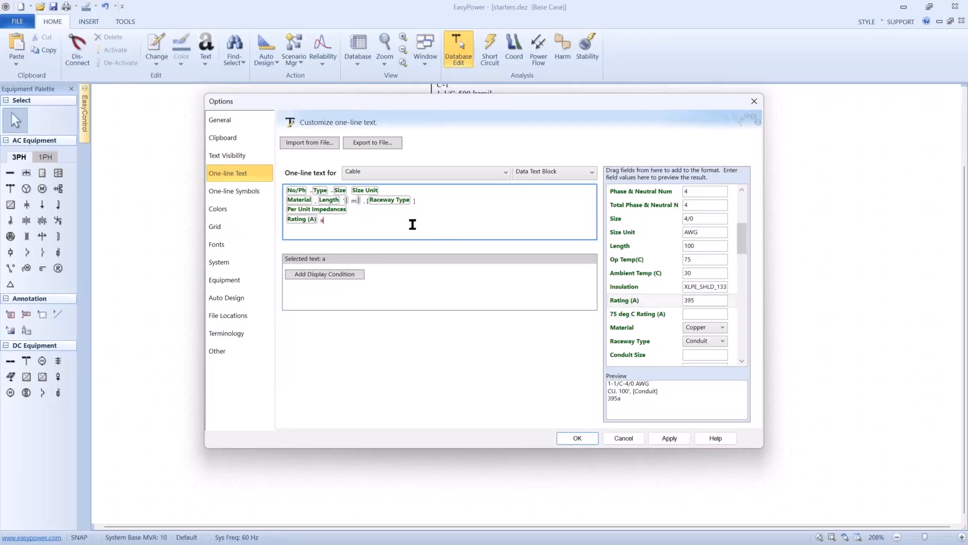
type("mps")
left_click(581, 429)
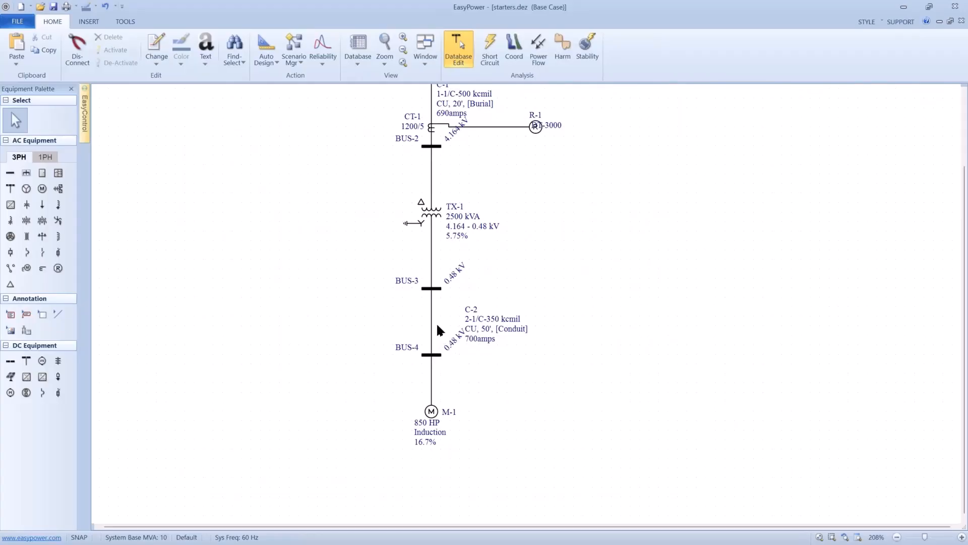
- Plot a TCC of the equipment from BUS-1 down to M-1, and hide the plot's one-line and title block
scroll(458, 199, "down", 1)
left_click_drag(458, 198, 499, 287)
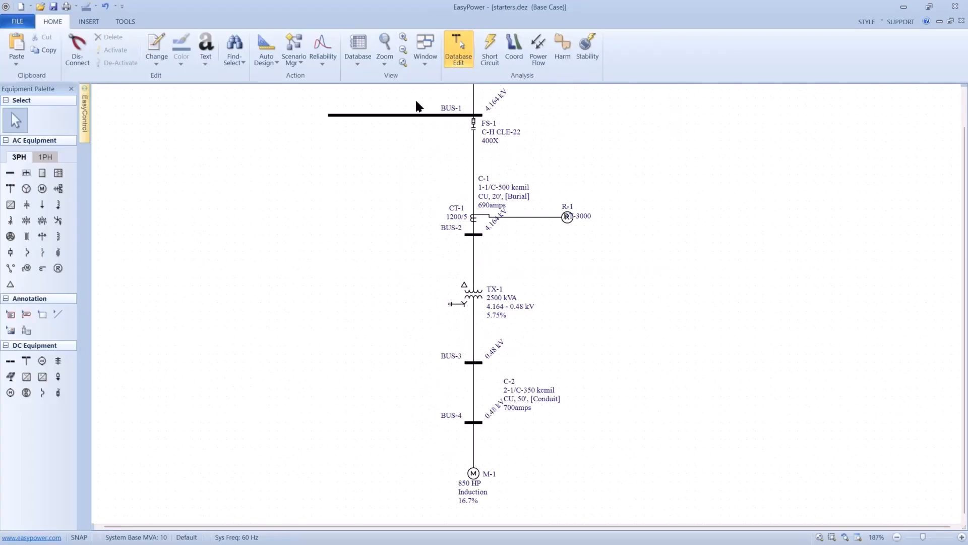
left_click_drag(416, 101, 620, 501)
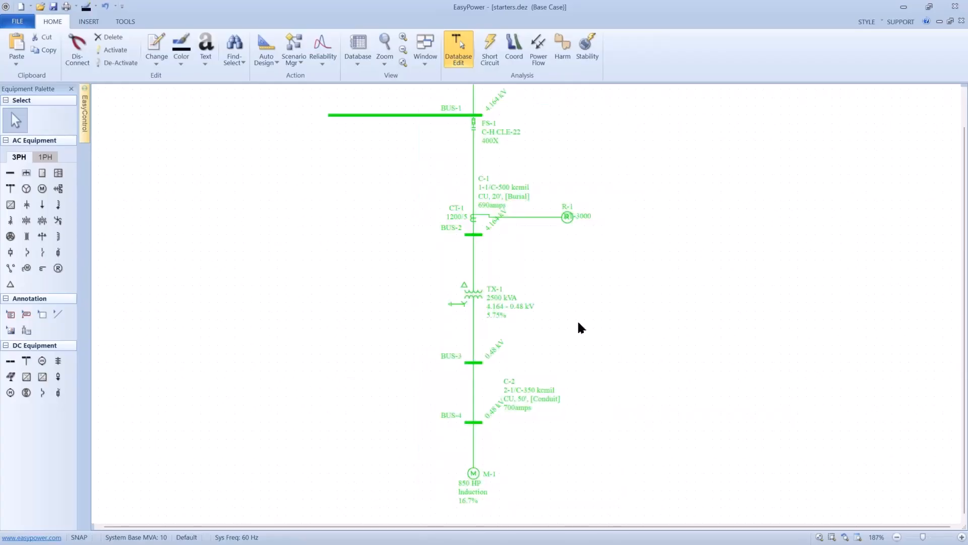
left_click(519, 56)
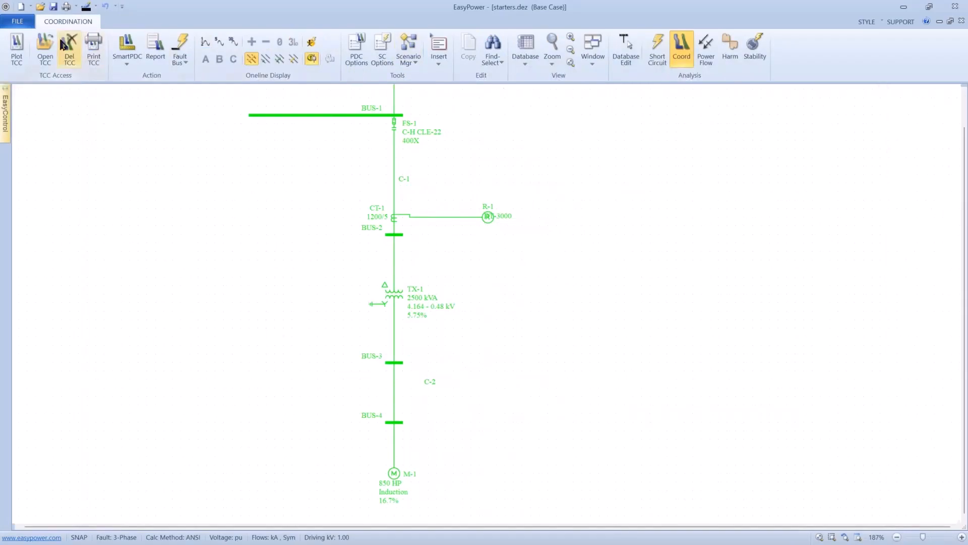
left_click(17, 48)
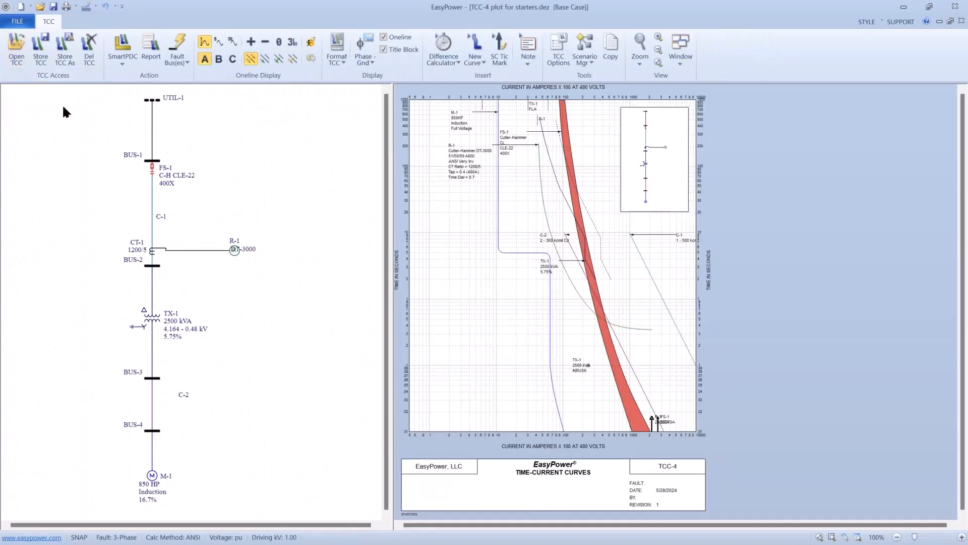
left_click(386, 48)
left_click(384, 37)
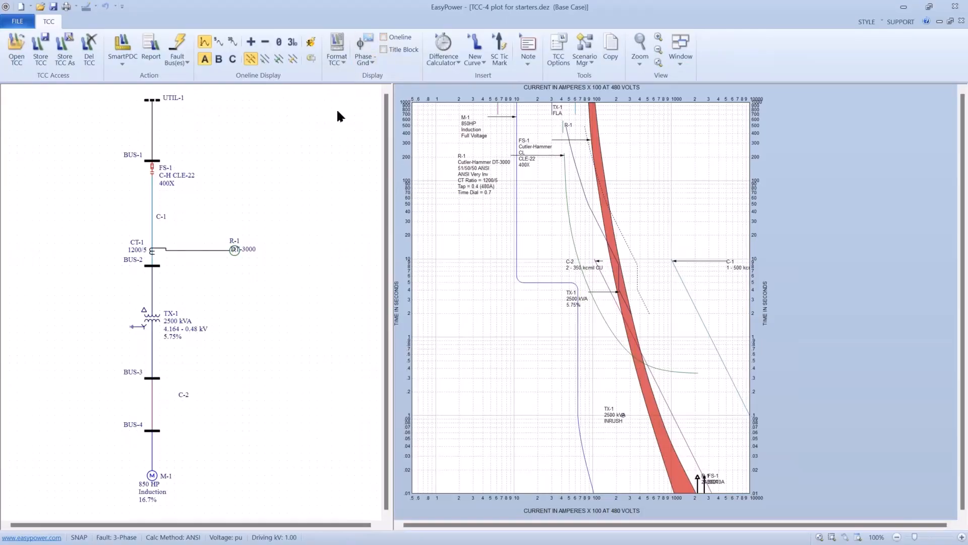
- Reposition the R-1, M-1, FS-1 and TX-1 damage curve labels into clear space on the TCC plot
left_click_drag(437, 318, 429, 271)
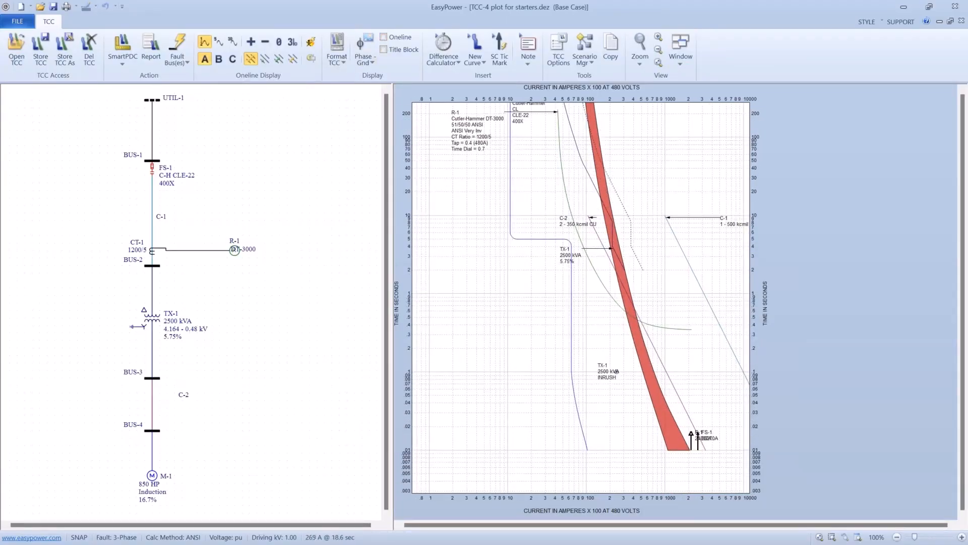
left_click_drag(461, 156, 486, 368)
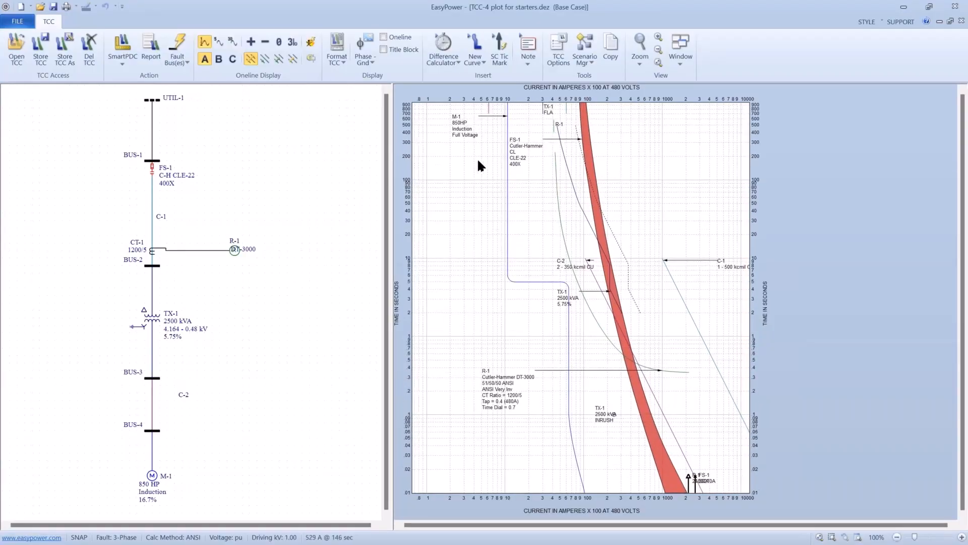
left_click_drag(463, 139, 460, 192)
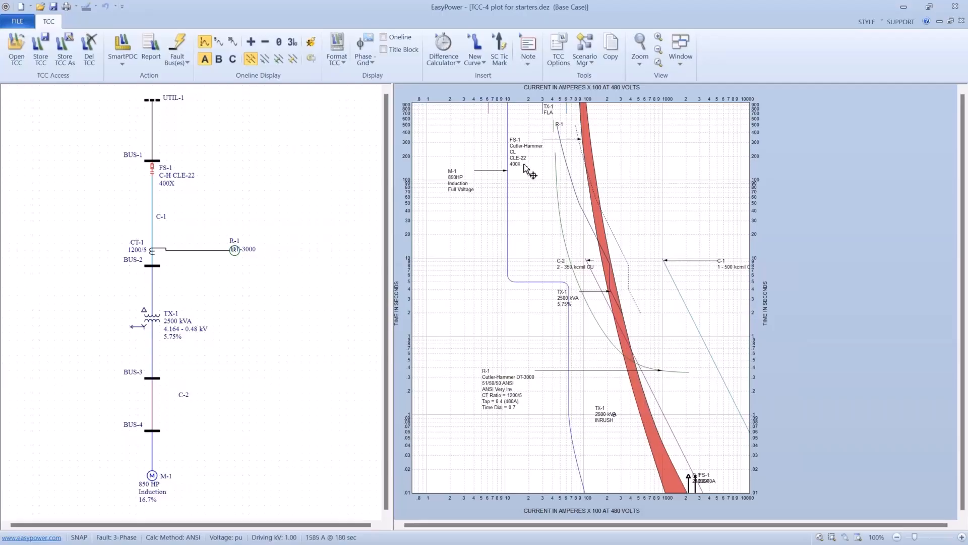
left_click_drag(527, 166, 676, 233)
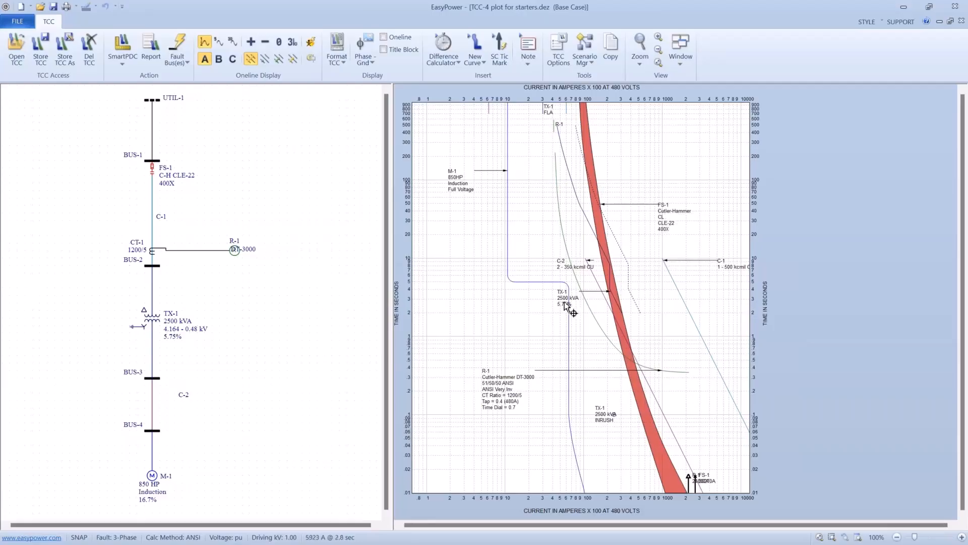
left_click_drag(563, 308, 694, 313)
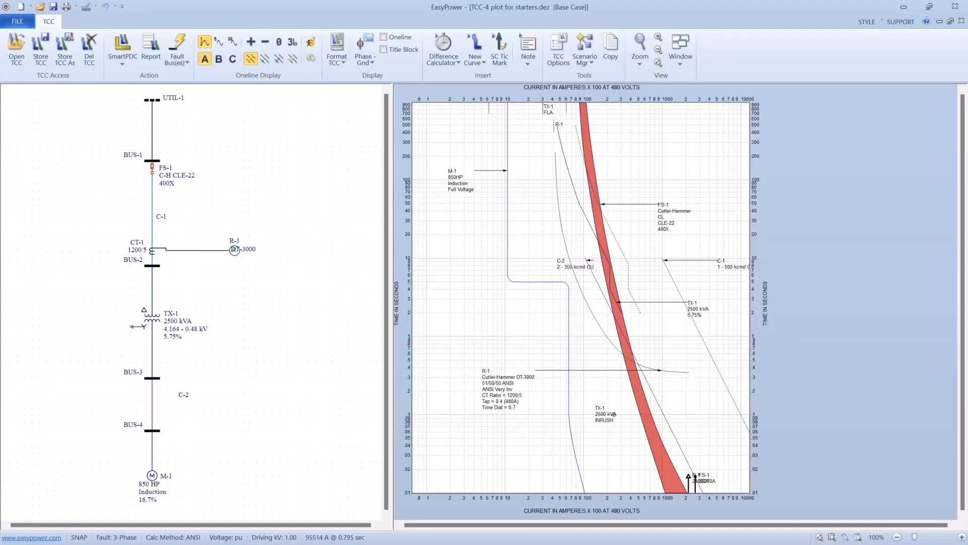
- Shift the TCC plot to expose its lower time range and fault BUS-4 so the device curves clip at the fault currents
left_click_drag(661, 344, 629, 248)
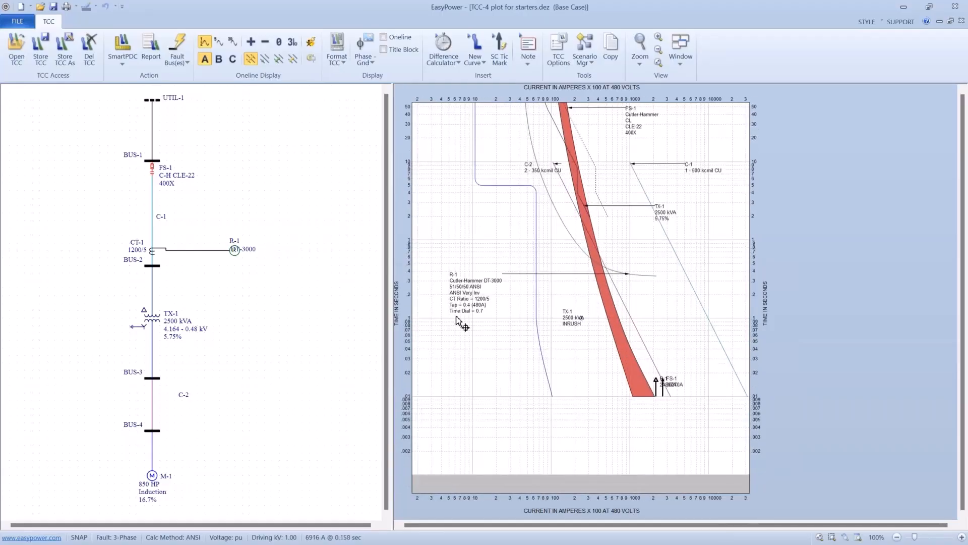
left_click(157, 427)
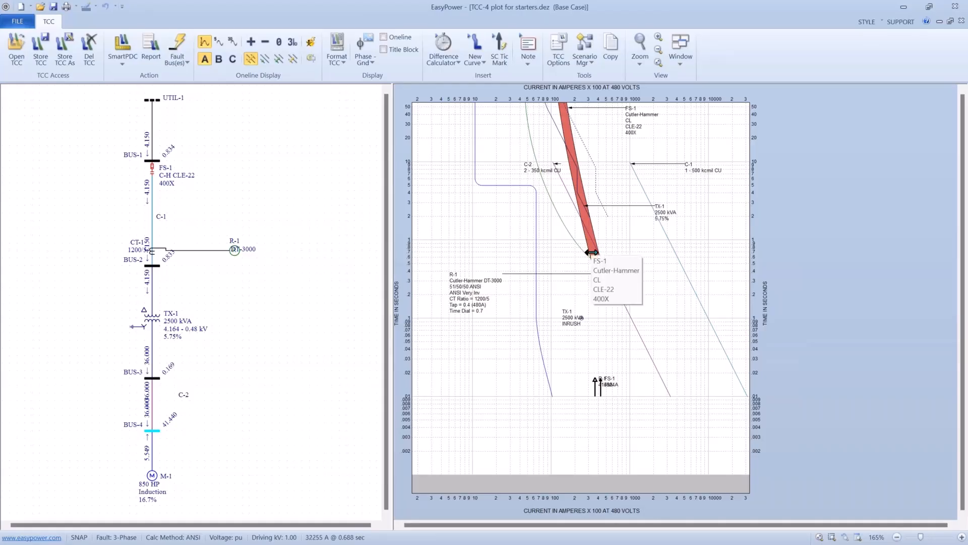
left_click_drag(592, 253, 589, 265)
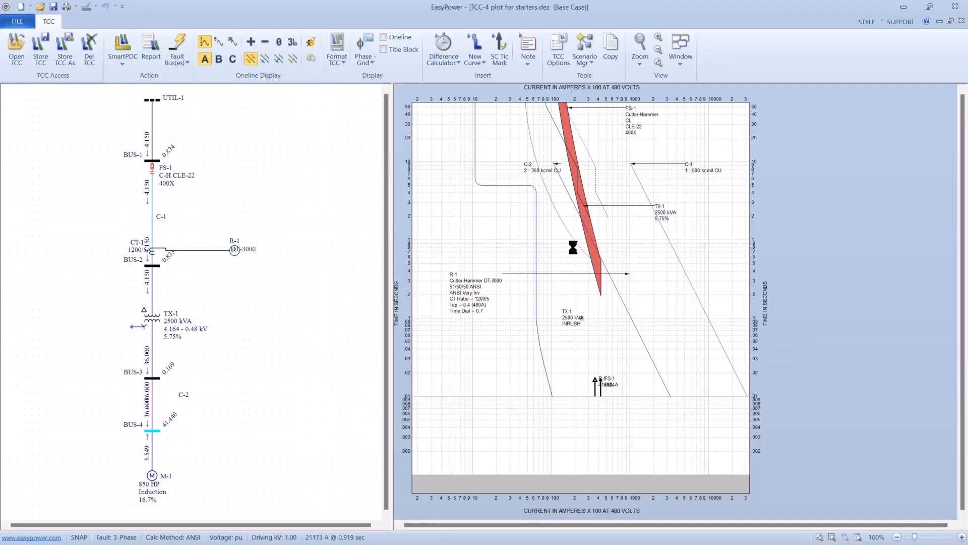
- Open the data of relay R-1 from its TCC curve and turn off its TCC clipping
double_click(506, 274)
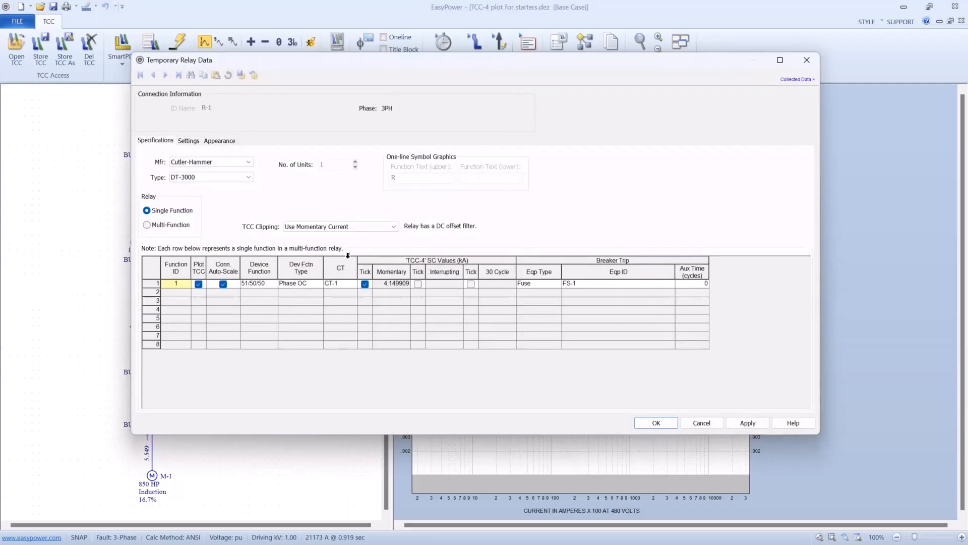
left_click(338, 225)
left_click(329, 236)
- Give relay R-1 an instantaneous pickup with range 1-25 and setting 8, and accept the relay data
left_click(195, 142)
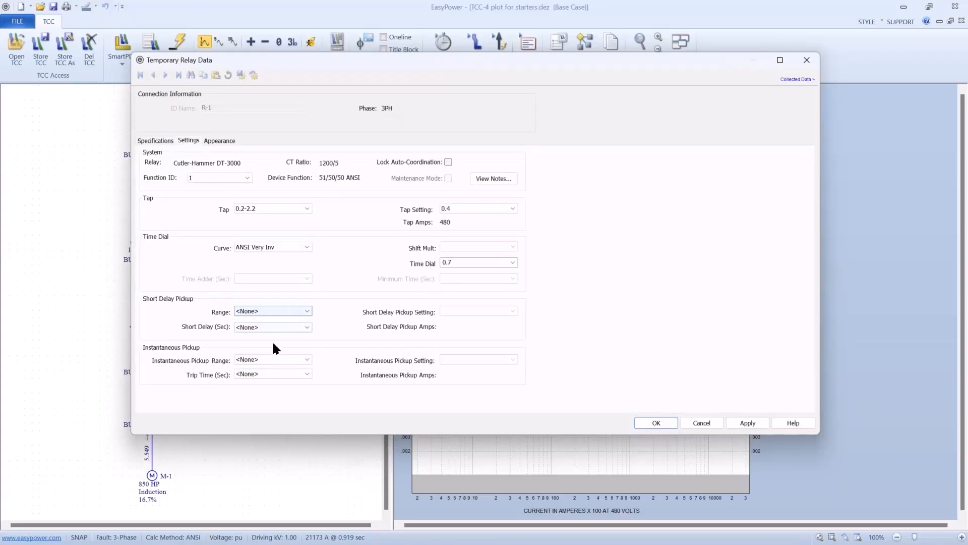
left_click(301, 359)
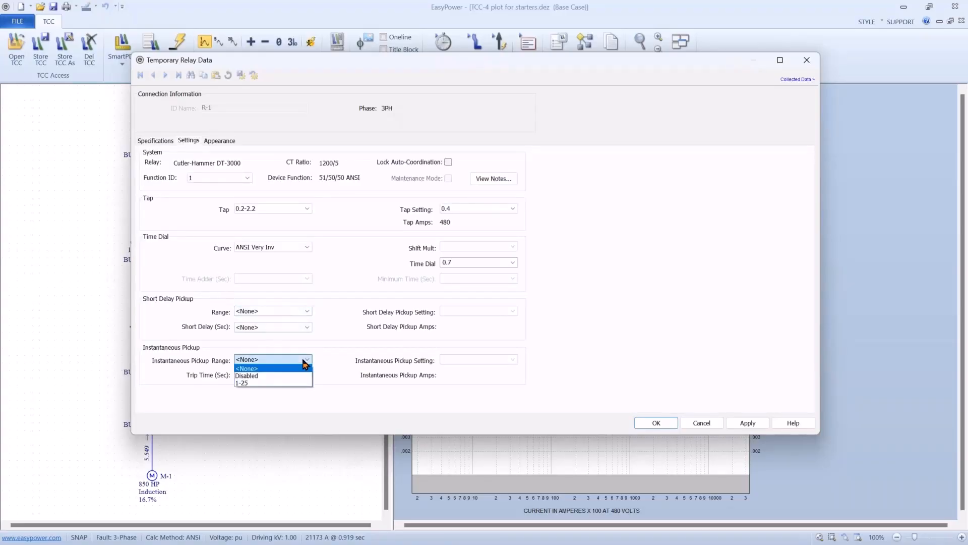
left_click(265, 383)
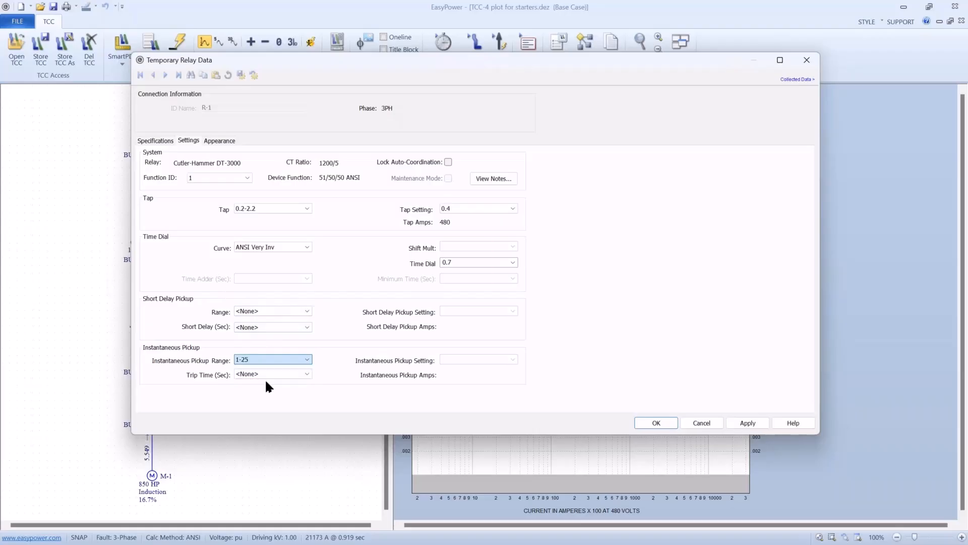
left_click(509, 358)
left_click(454, 283)
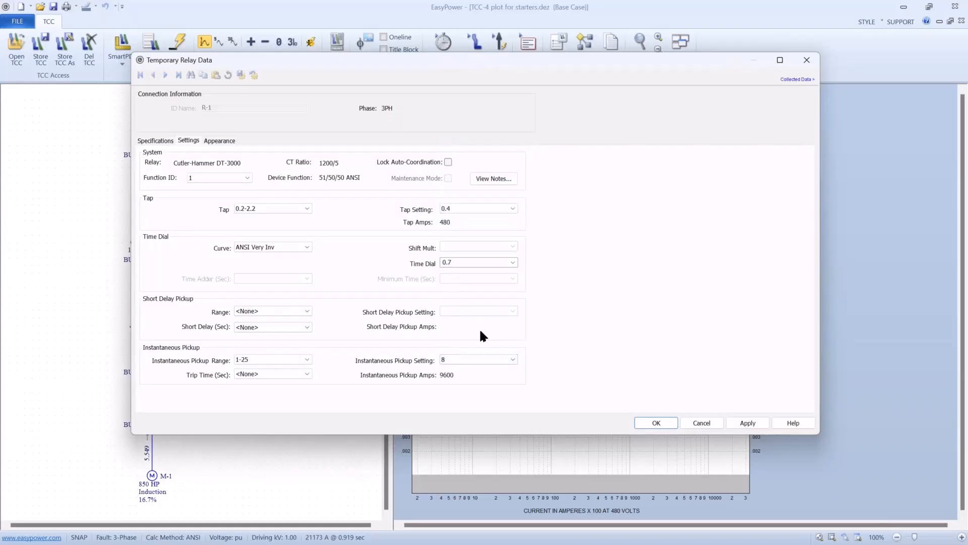
left_click(651, 422)
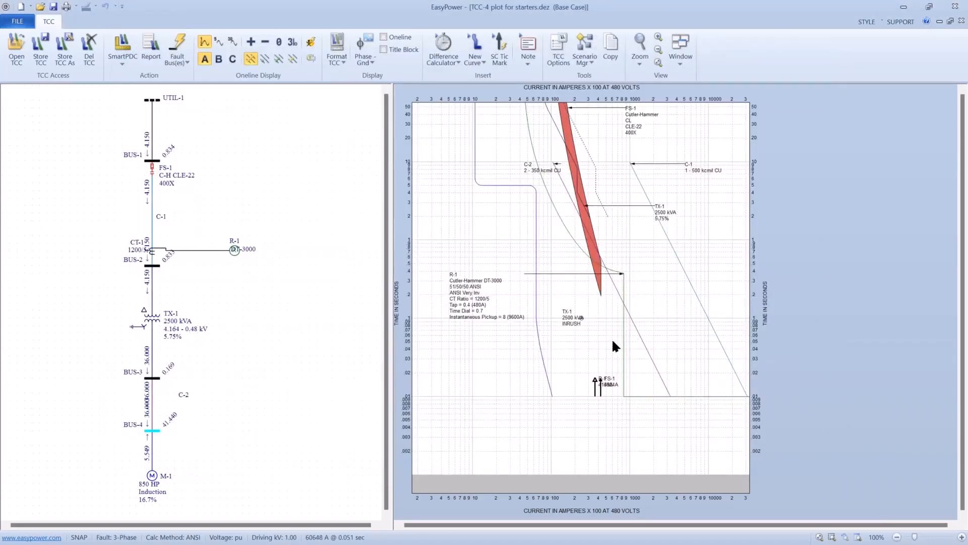
- Lower R-1's instantaneous pickup directly on the TCC plot to 4.5 and finally to 3, and move the TX-1 inrush label clear of the curve
left_click_drag(624, 333, 603, 334)
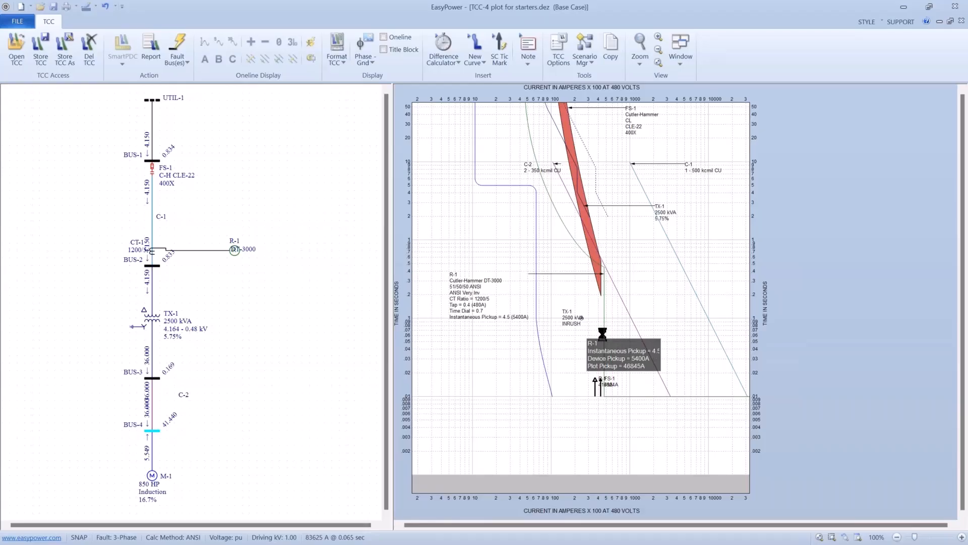
left_click_drag(603, 334, 603, 334)
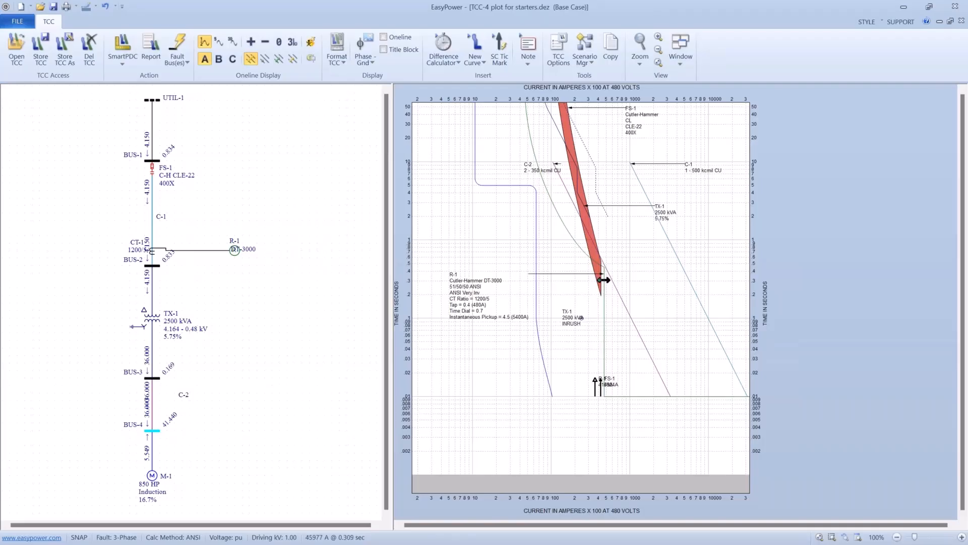
left_click_drag(604, 311, 558, 327)
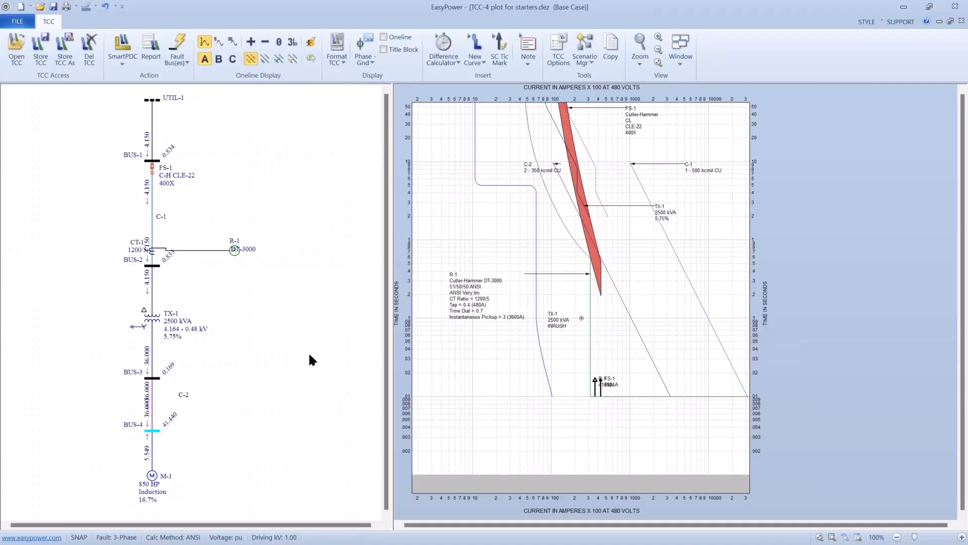
left_click(149, 430)
key("alt+Tab")
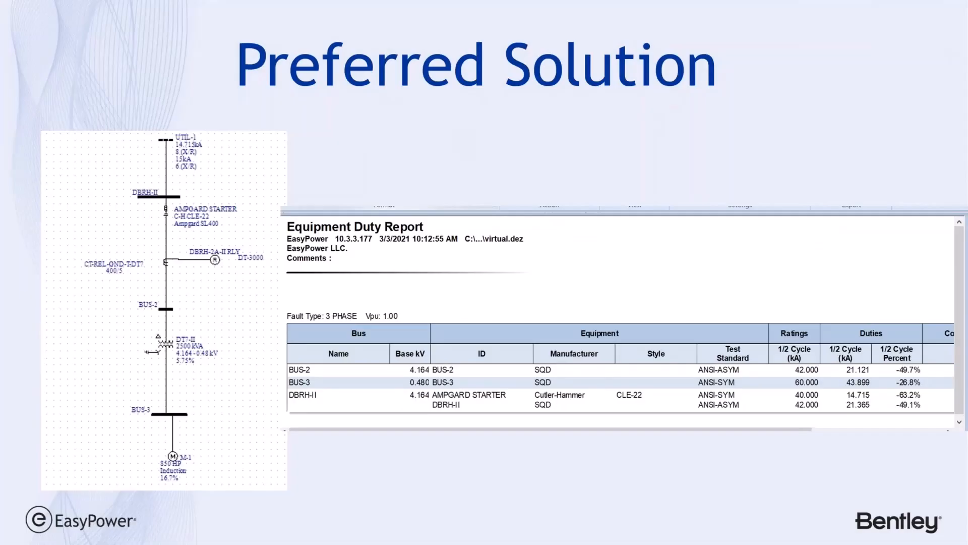
key("Right")
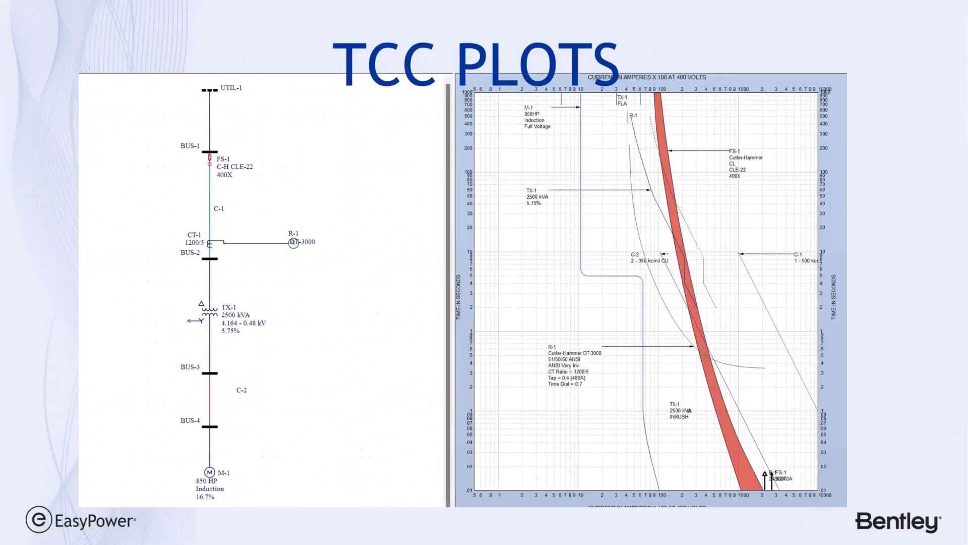
key("Right")
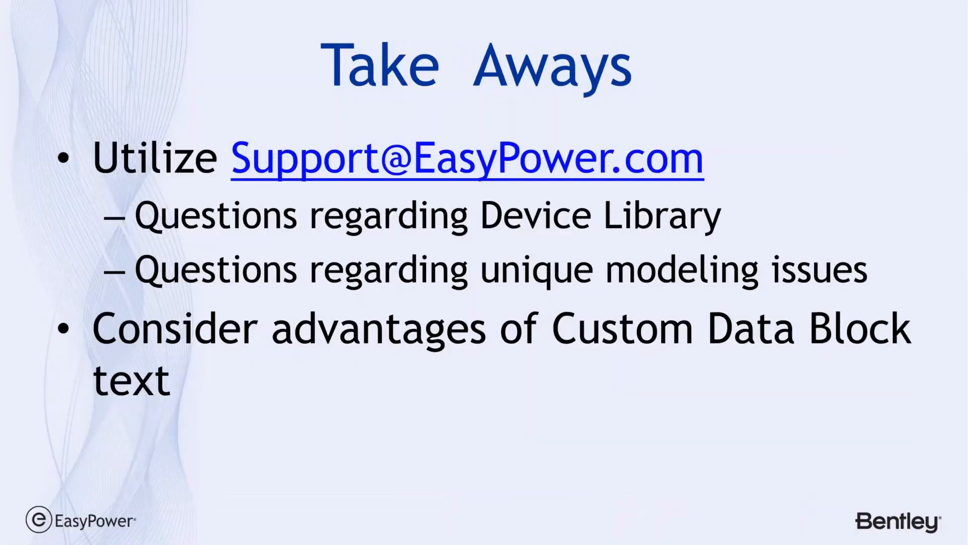